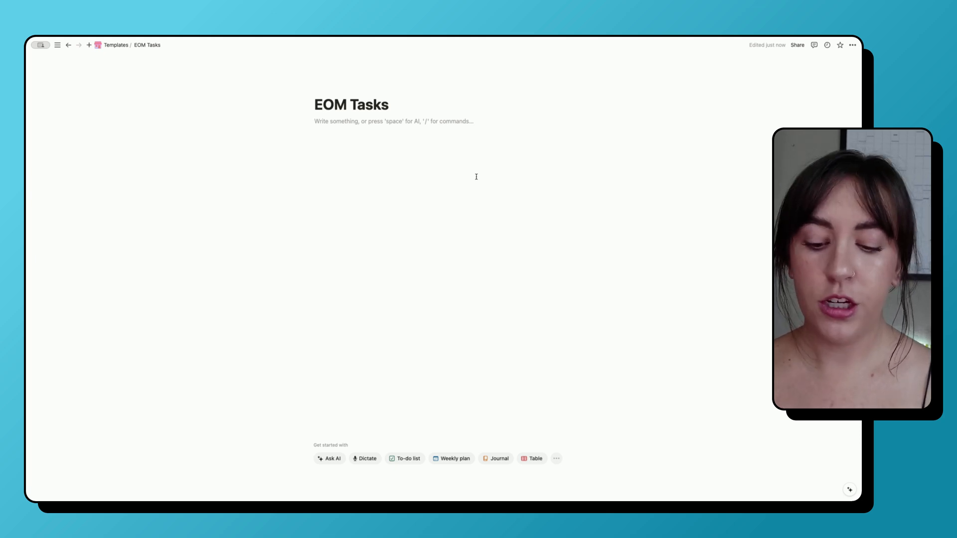
- Insert an inline database on the EOM Tasks page and delete its Tags property
{"action": "type", "text": "/dat"}
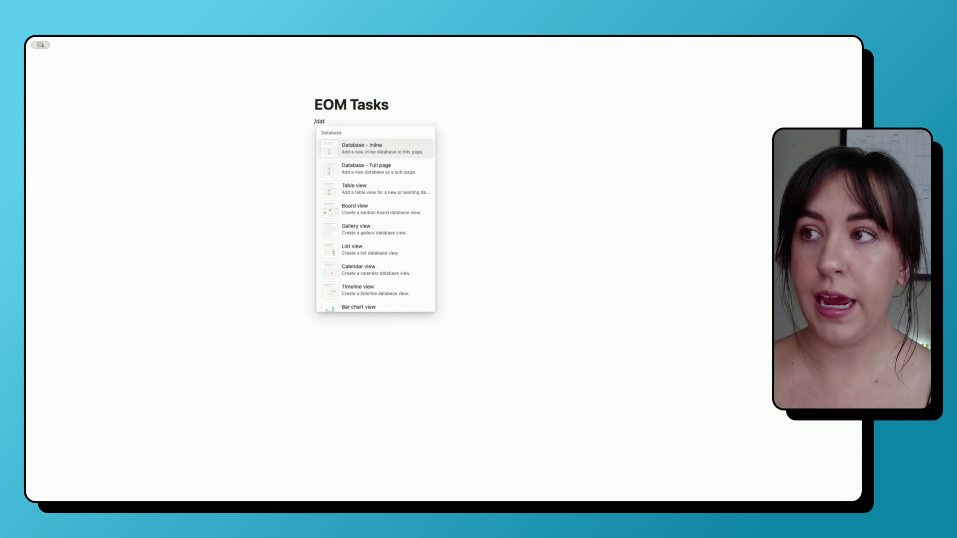
{"action": "key", "text": "Return"}
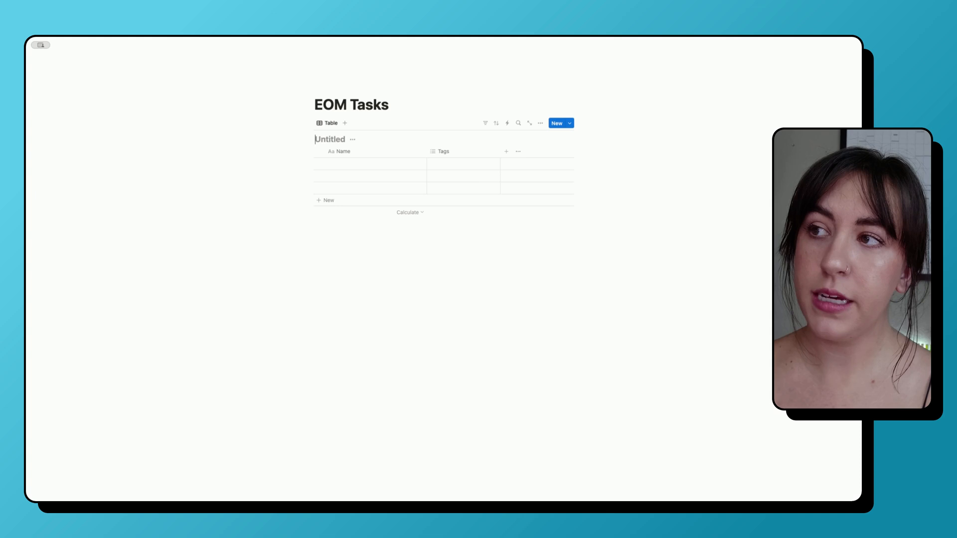
{"action": "left_click", "coordinate": [453, 153]}
{"action": "left_click", "coordinate": [465, 272]}
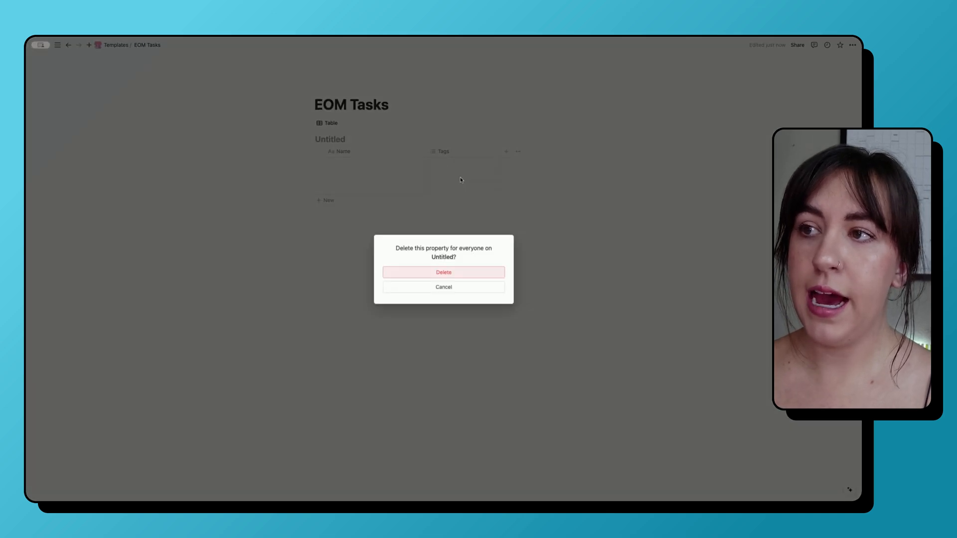
{"action": "left_click", "coordinate": [477, 272]}
- Add a Status property to the database and place its column before the Name column
{"action": "left_click", "coordinate": [432, 152]}
{"action": "type", "text": "sta"}
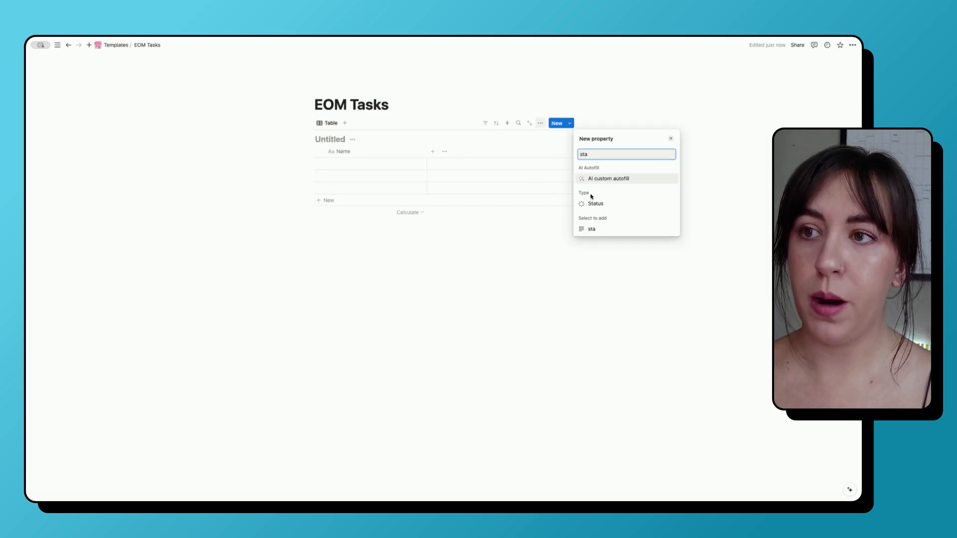
{"action": "left_click", "coordinate": [592, 201]}
{"action": "left_click", "coordinate": [461, 150]}
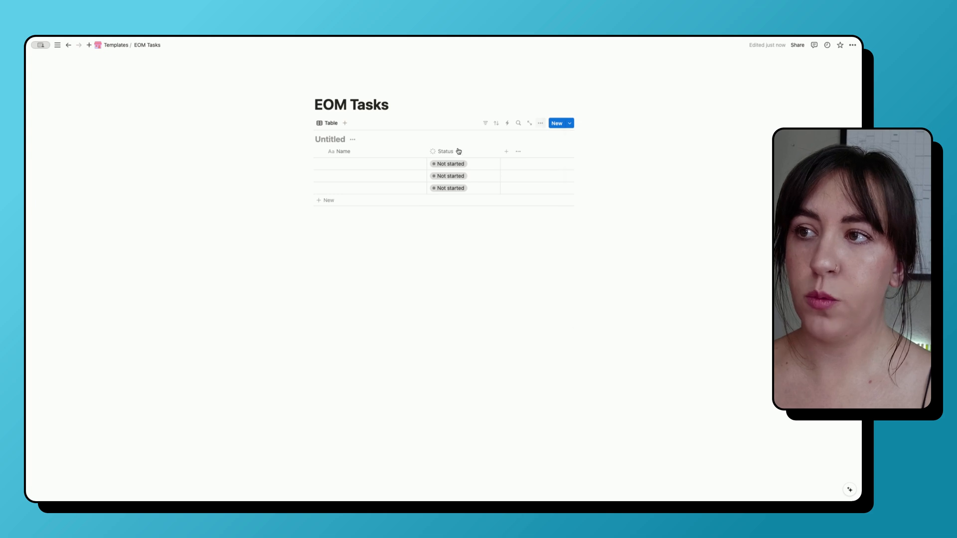
{"action": "left_click_drag", "start_coordinate": [458, 152], "coordinate": [361, 152]}
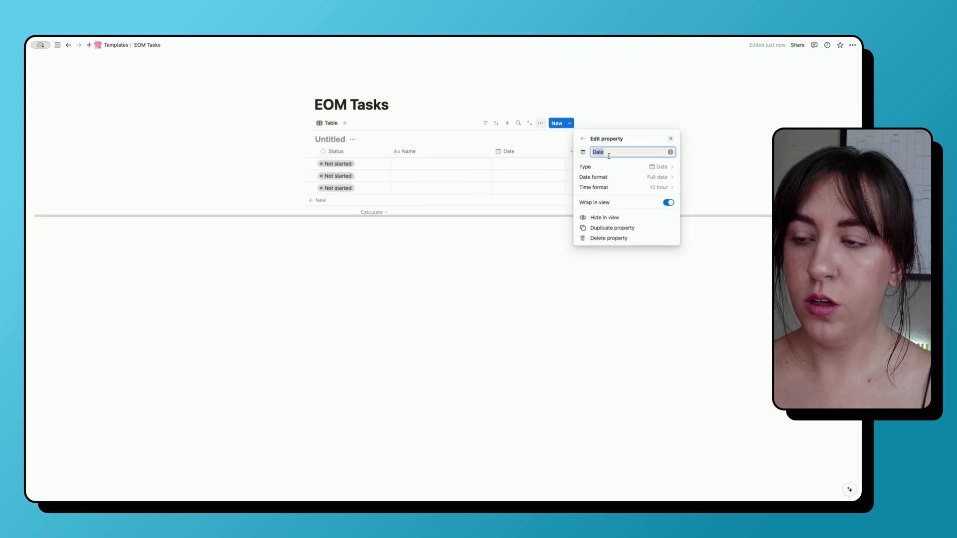
- Name the new date property Due Date and add a Person property to the database
{"action": "type", "text": "Due D"}
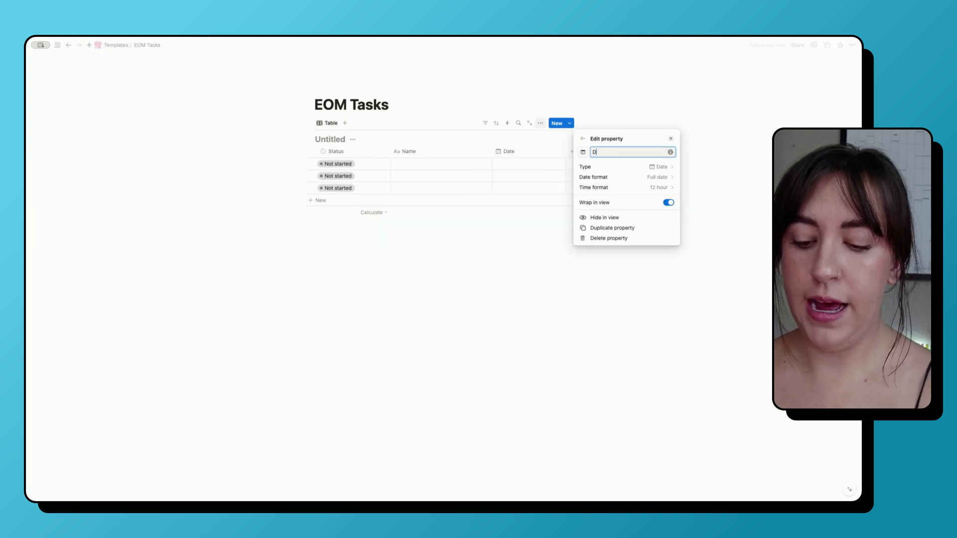
{"action": "type", "text": "ate"}
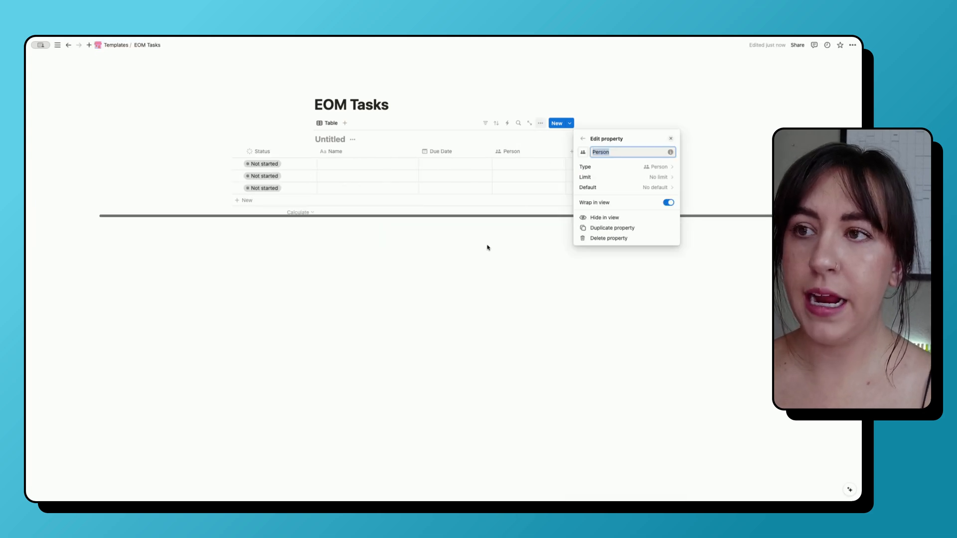
{"action": "left_click", "coordinate": [481, 225]}
- Rename the database's Name column to Task
{"action": "left_click", "coordinate": [372, 152]}
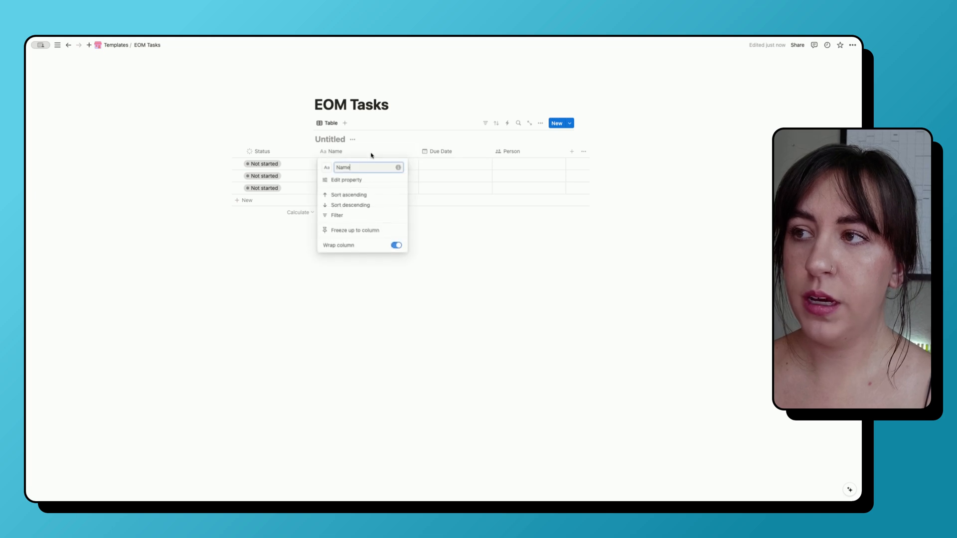
{"action": "type", "text": "Task"}
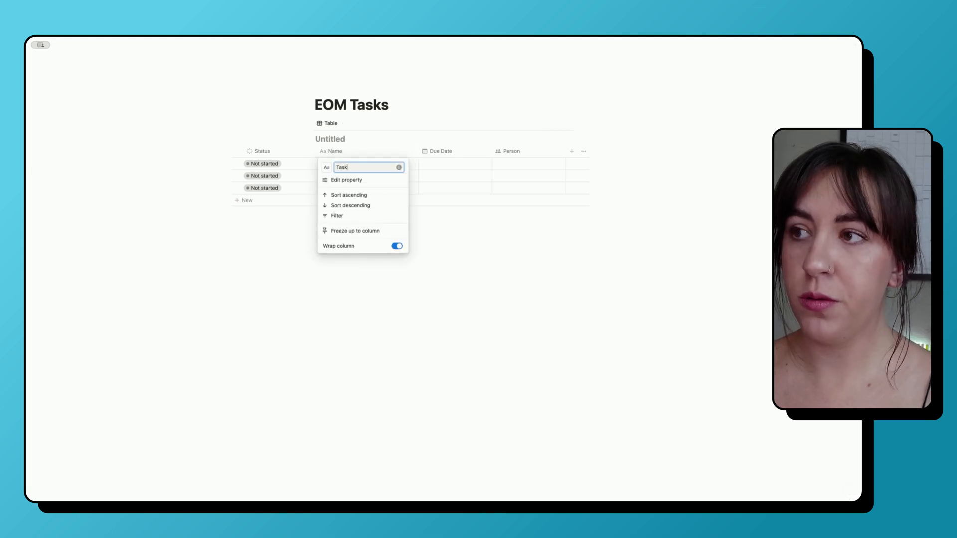
{"action": "type", "text": "s"}
{"action": "key", "text": "BackSpace"}
- Title the inline database EOM Task Log
{"action": "left_click", "coordinate": [337, 139]}
{"action": "left_click", "coordinate": [337, 140]}
{"action": "type", "text": "EO"}
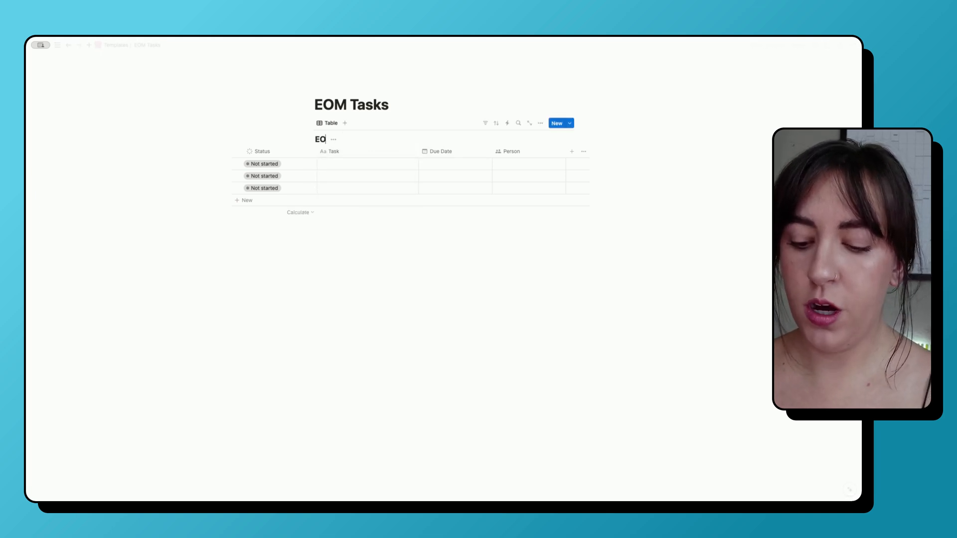
{"action": "type", "text": "M Task"}
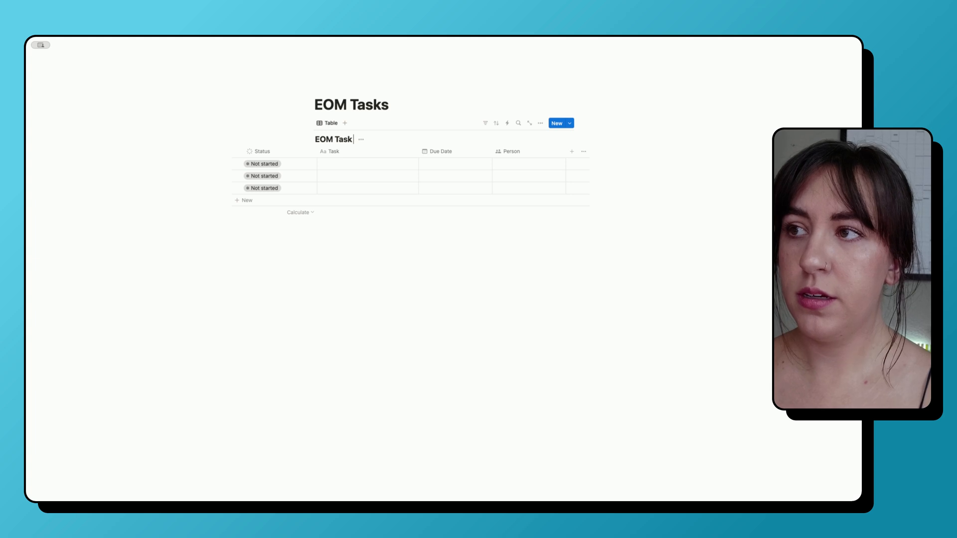
{"action": "type", "text": " Log"}
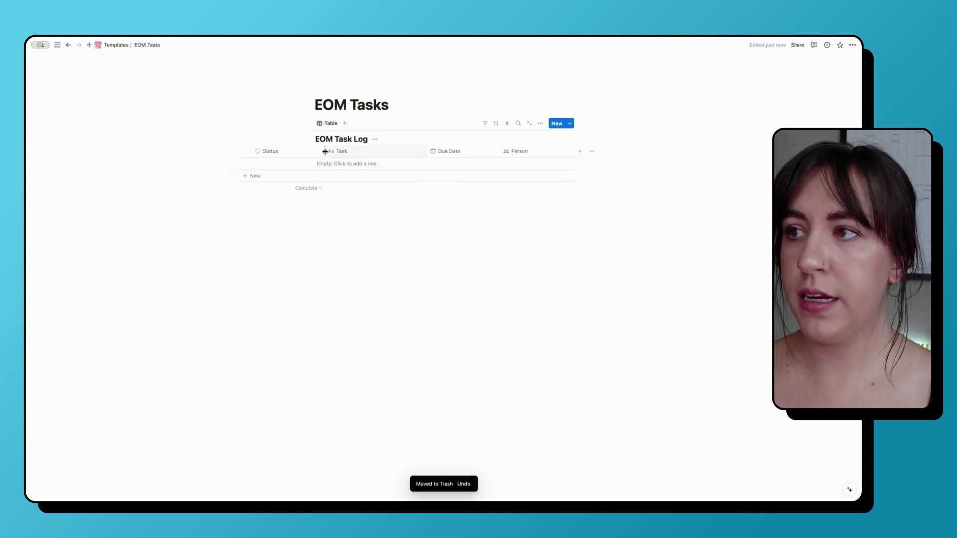
- Rename the Due Date column to Month and the Task column to Log
{"action": "left_click", "coordinate": [445, 151]}
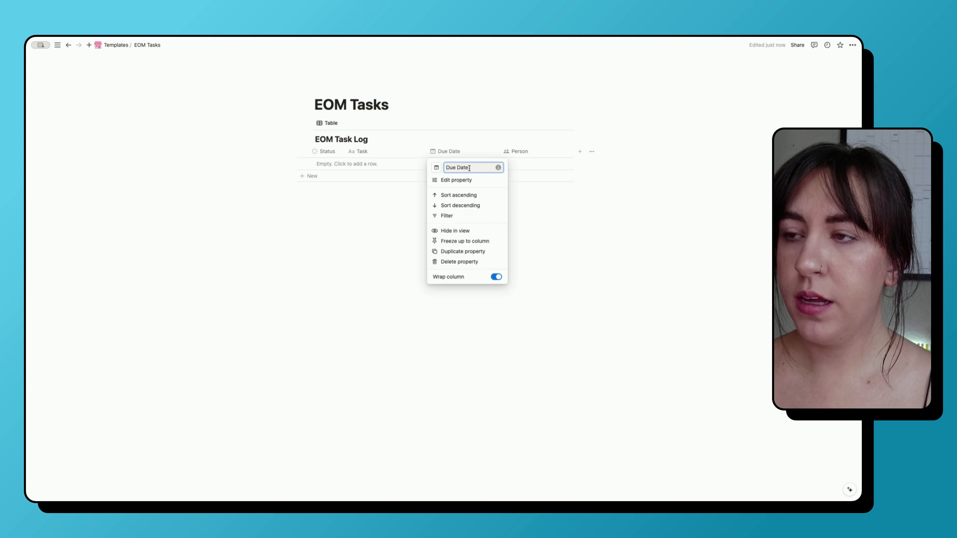
{"action": "double_click", "coordinate": [469, 168]}
{"action": "left_click", "coordinate": [469, 168]}
{"action": "key", "text": "super+a"}
{"action": "type", "text": "M"}
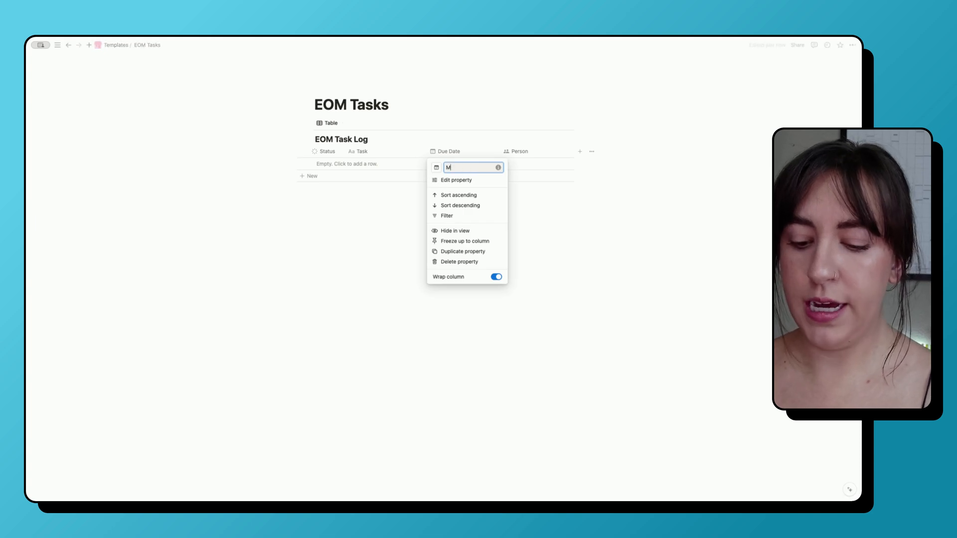
{"action": "type", "text": "onth"}
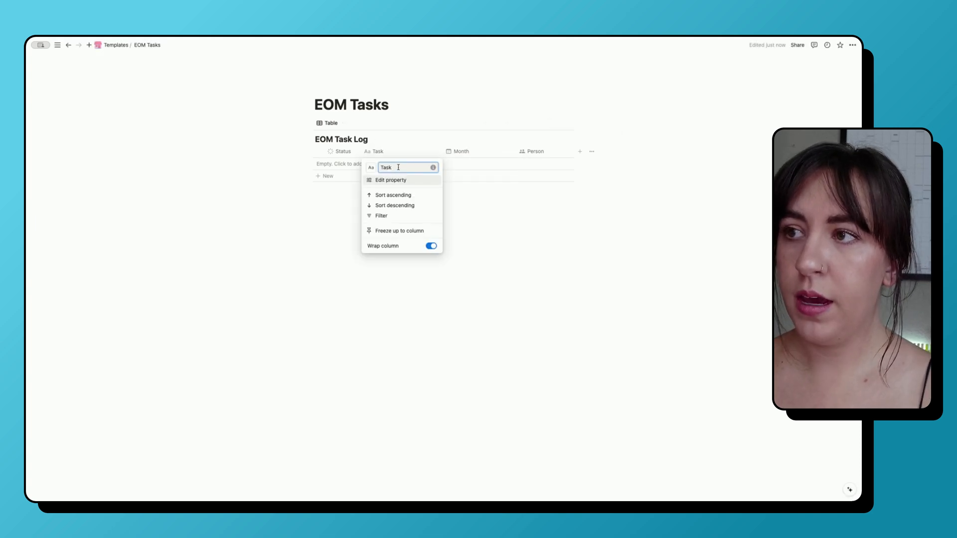
{"action": "type", "text": "g"}
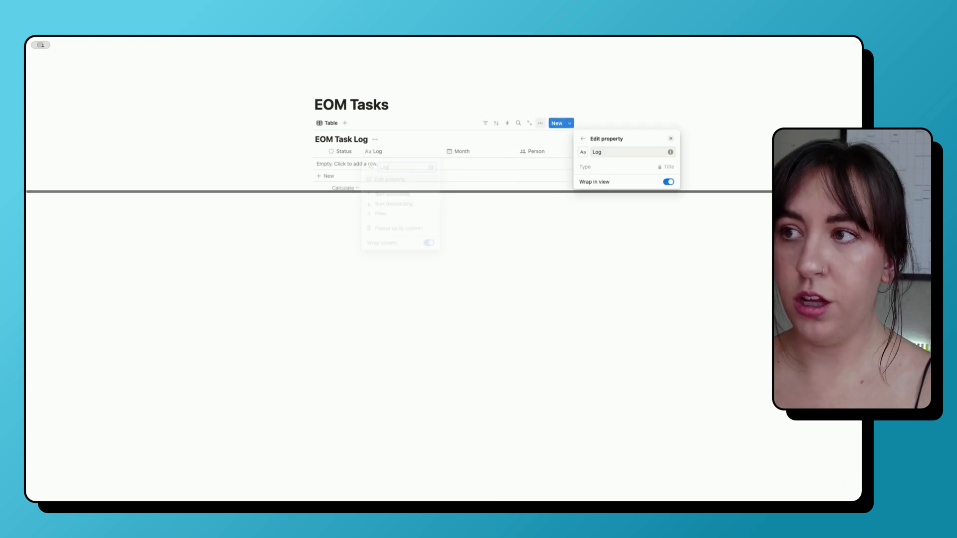
{"action": "left_click", "coordinate": [519, 267]}
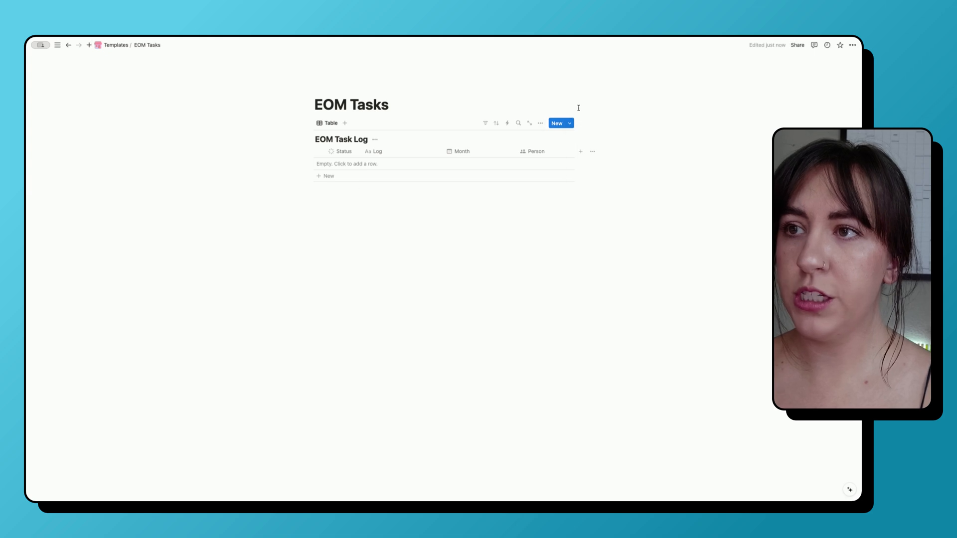
- Create a new template for the EOM Task Log database titled Month 2024
{"action": "left_click", "coordinate": [571, 124]}
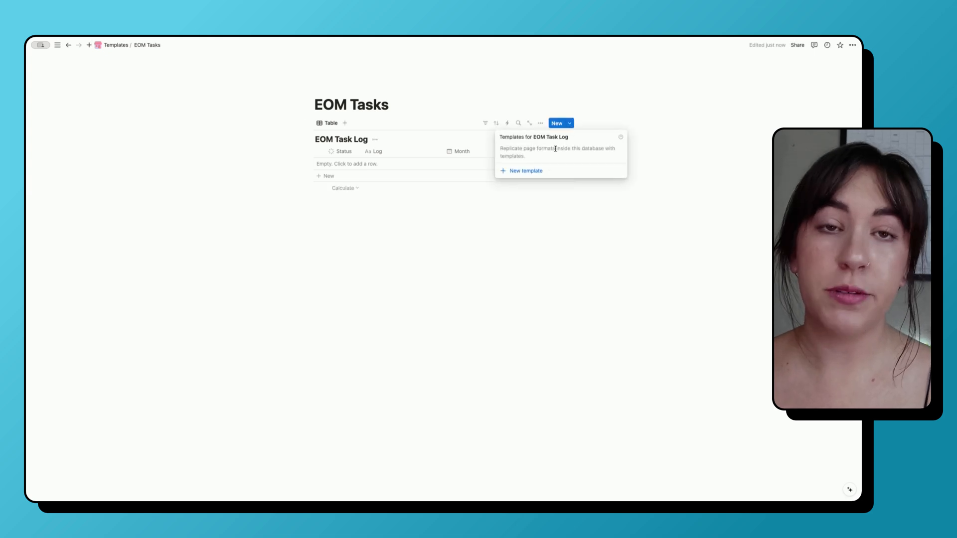
{"action": "left_click", "coordinate": [549, 172]}
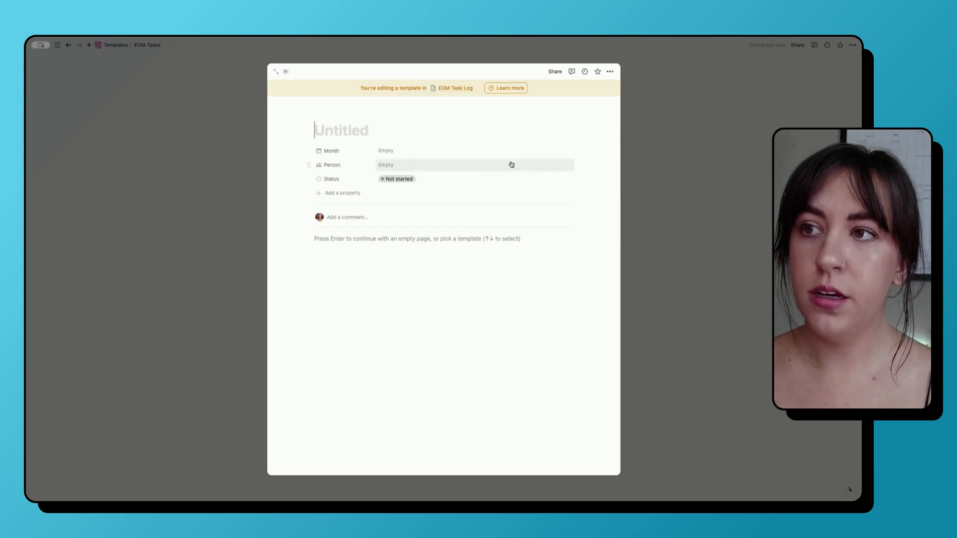
{"action": "type", "text": "Month "}
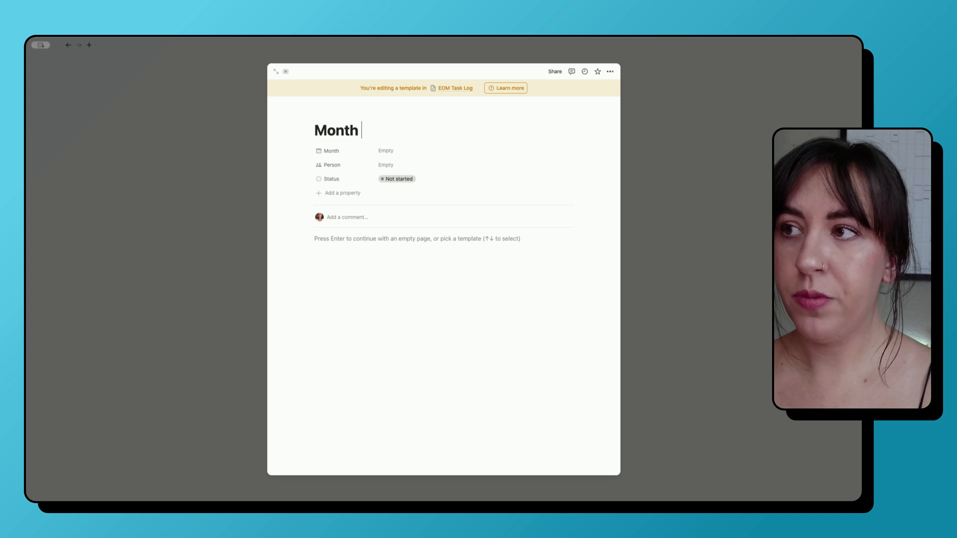
{"action": "type", "text": "2024"}
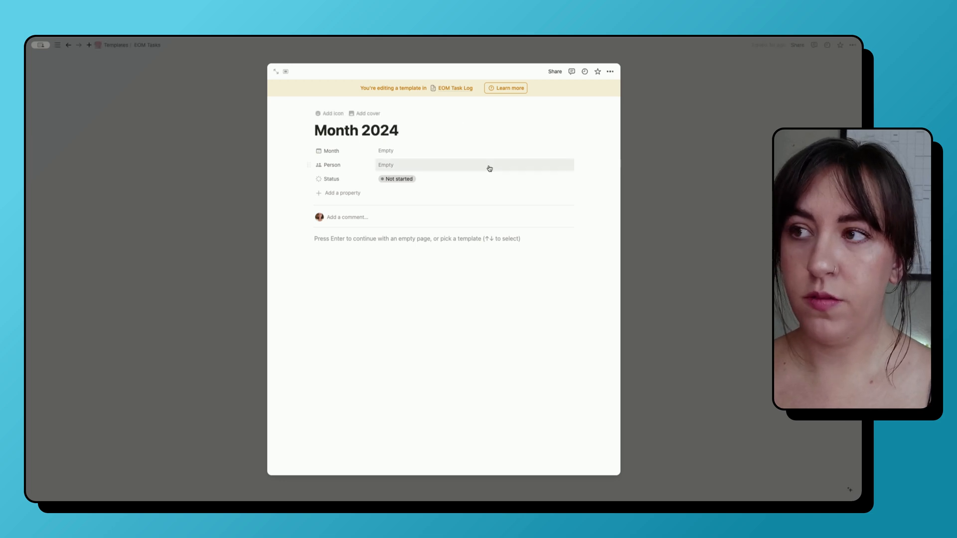
- Set the template's Month to Today, the date when duplicated, and its Person to Person who duplicated page
{"action": "left_click", "coordinate": [443, 151]}
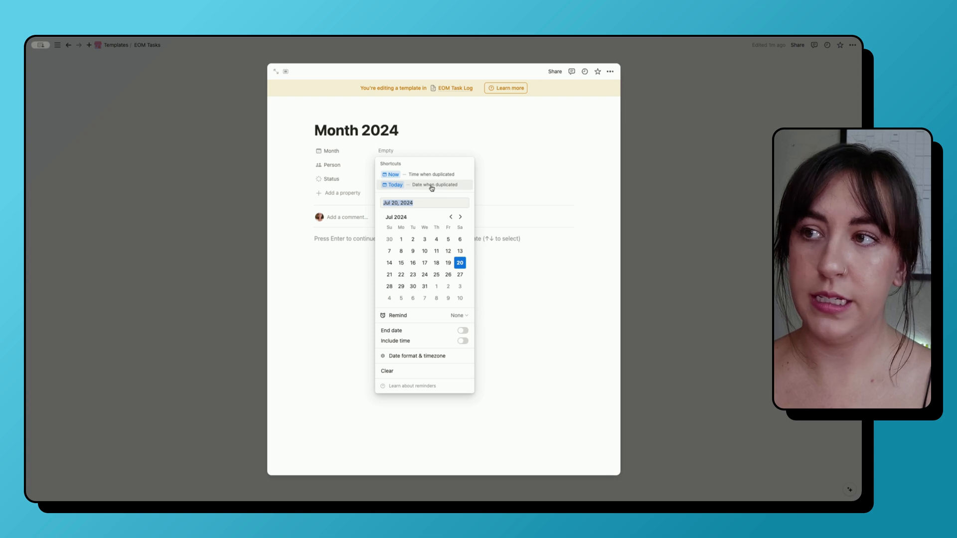
{"action": "left_click", "coordinate": [436, 185]}
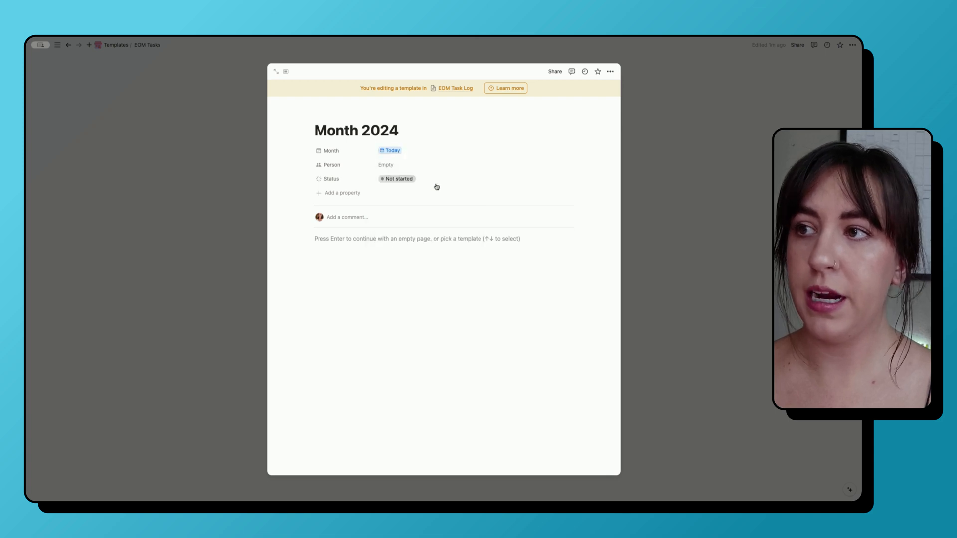
{"action": "left_click", "coordinate": [396, 165]}
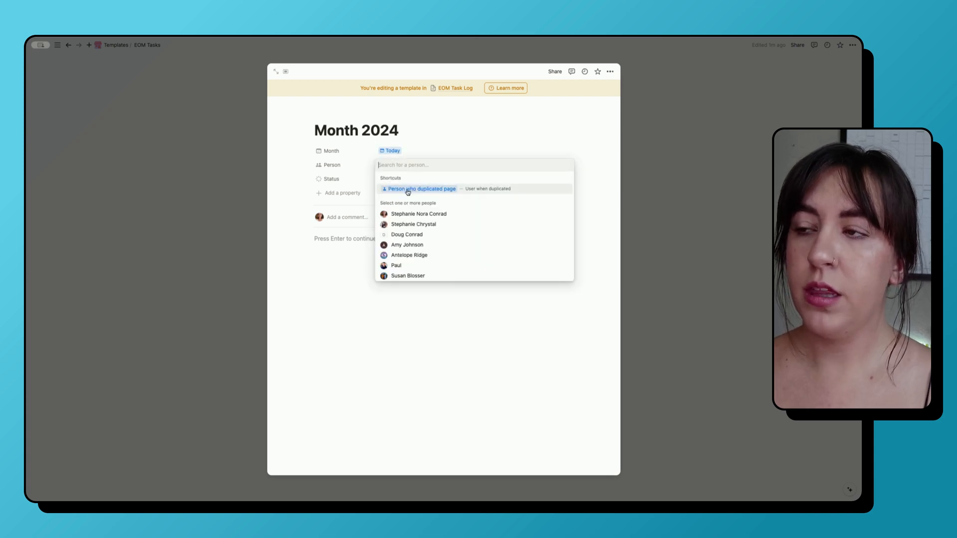
{"action": "left_click", "coordinate": [451, 190]}
{"action": "key", "text": "Escape"}
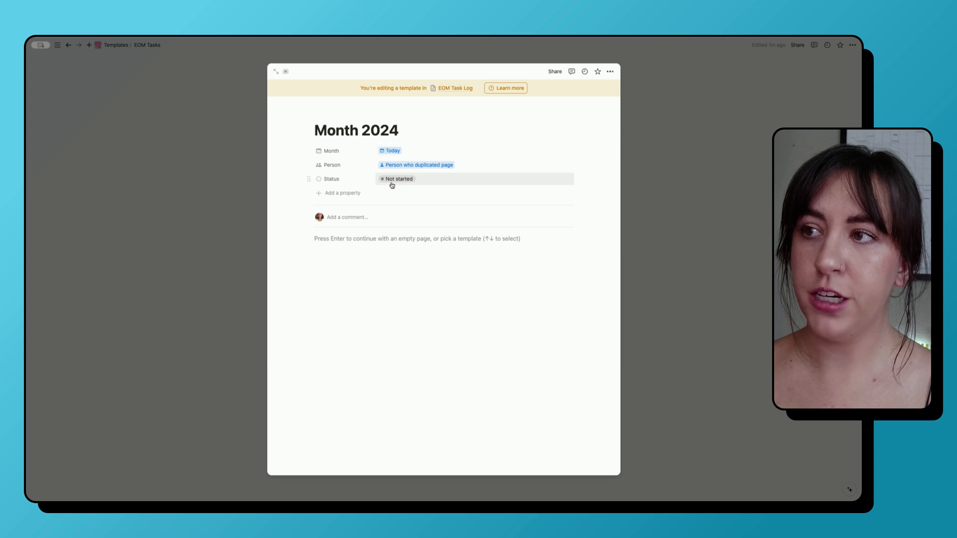
{"action": "left_click", "coordinate": [392, 180]}
{"action": "left_click", "coordinate": [500, 157]}
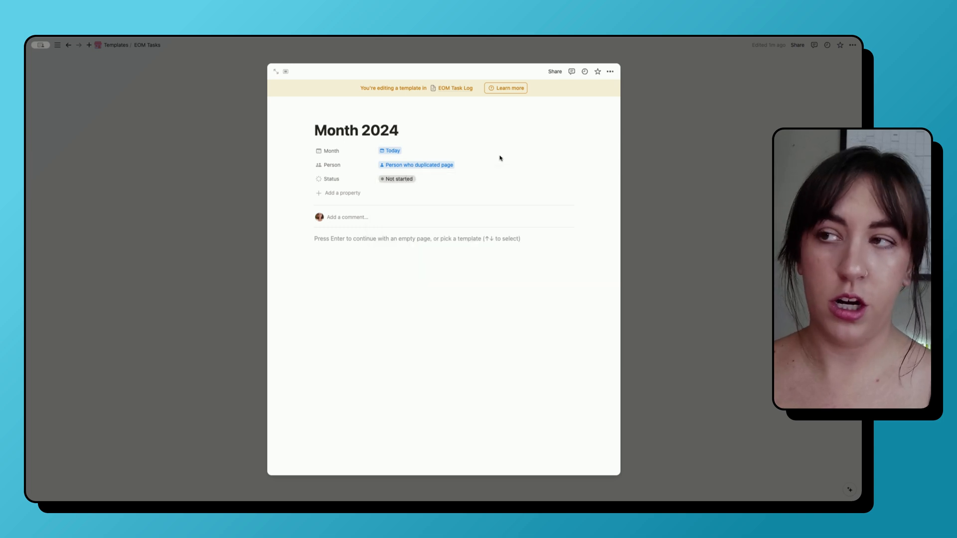
- Insert an inline database in the body of the Month 2024 template and title it EOM Tasks
{"action": "left_click", "coordinate": [440, 252]}
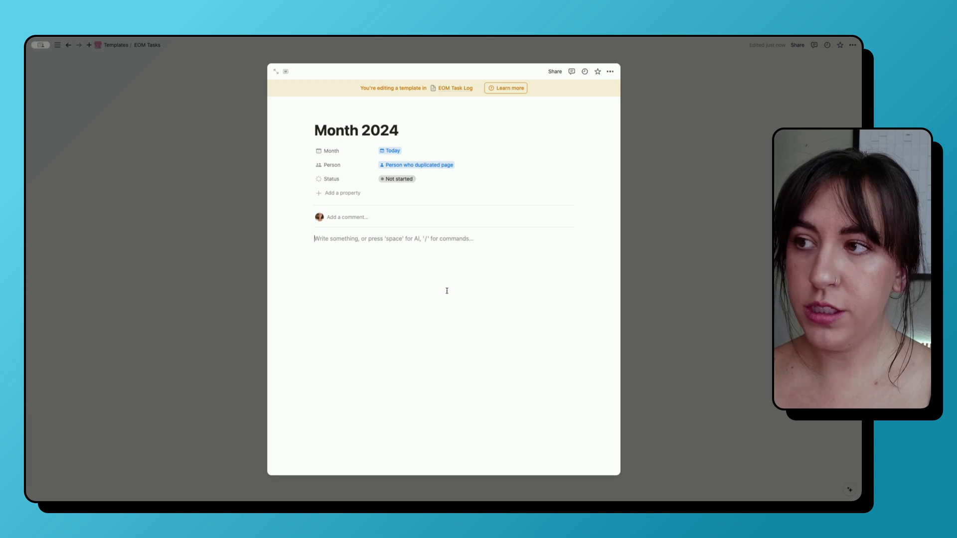
{"action": "type", "text": "/ta"}
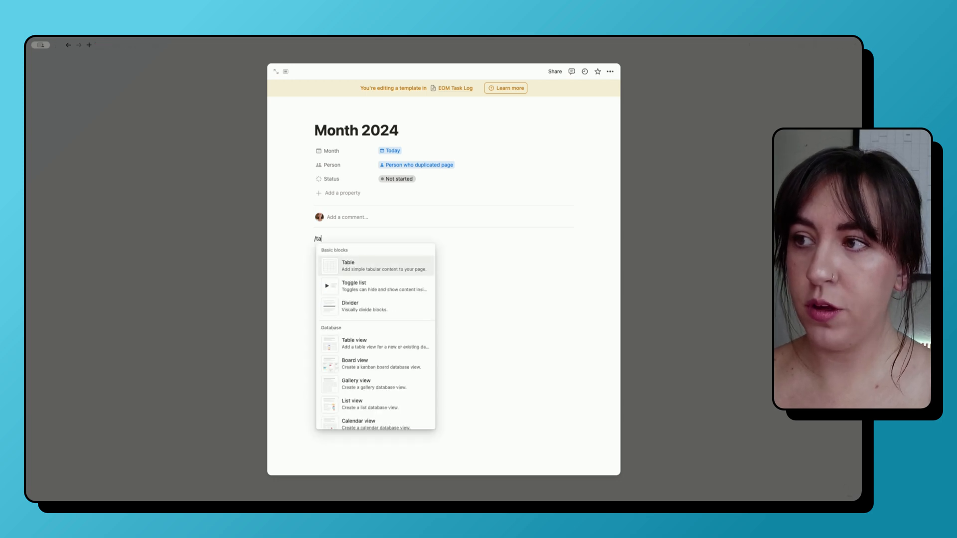
{"action": "type", "text": "ble"}
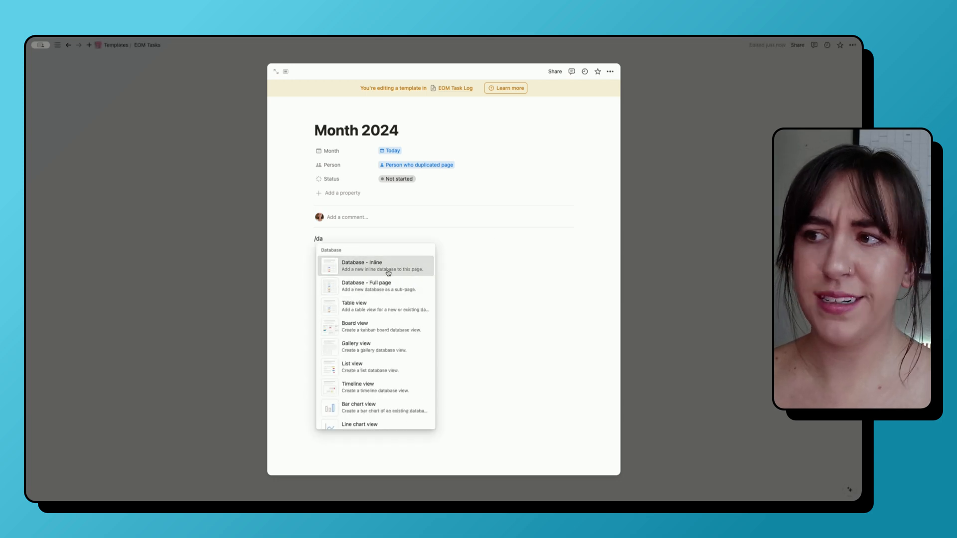
{"action": "left_click", "coordinate": [379, 267]}
{"action": "type", "text": "EOM TA"}
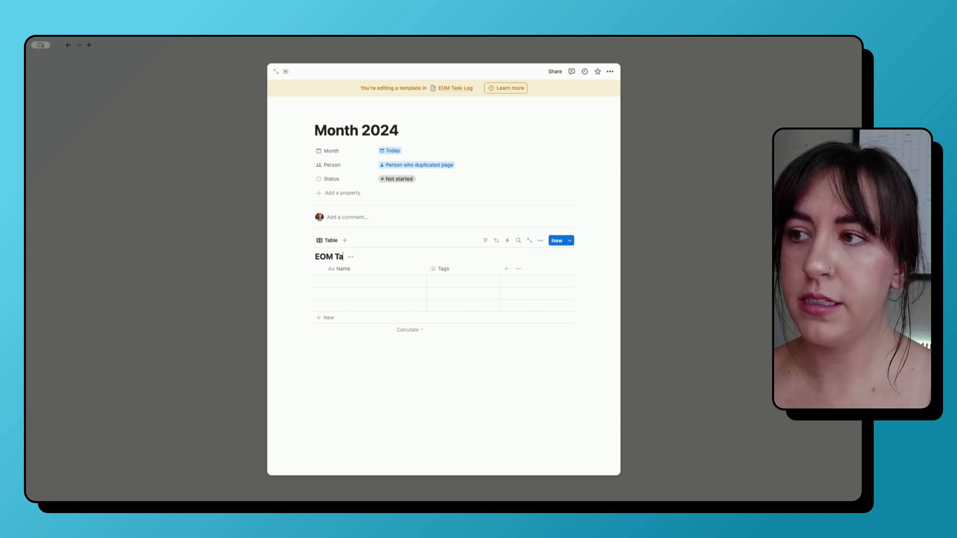
{"action": "type", "text": "sks"}
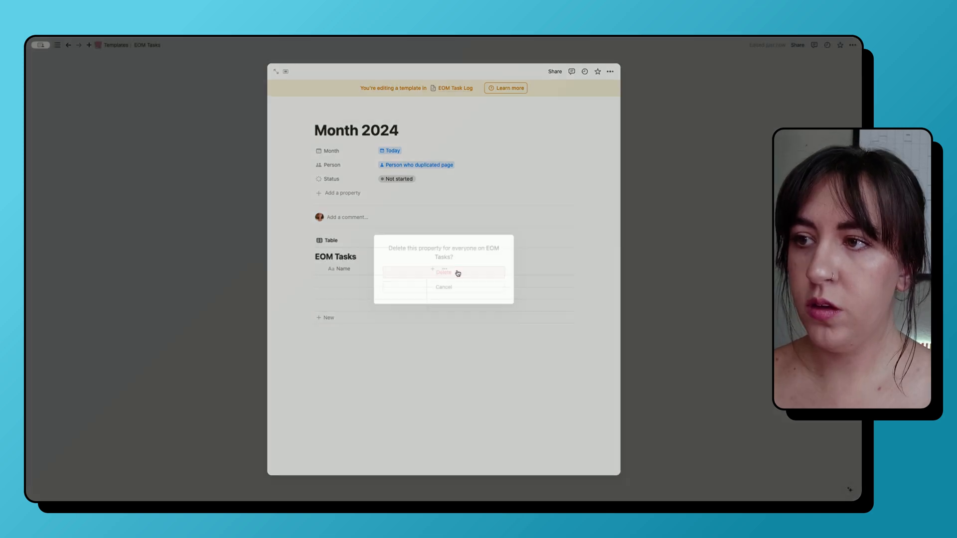
- Delete the Tags property from the template's EOM Tasks database and rename its Name column to Tasks
{"action": "left_click", "coordinate": [439, 274]}
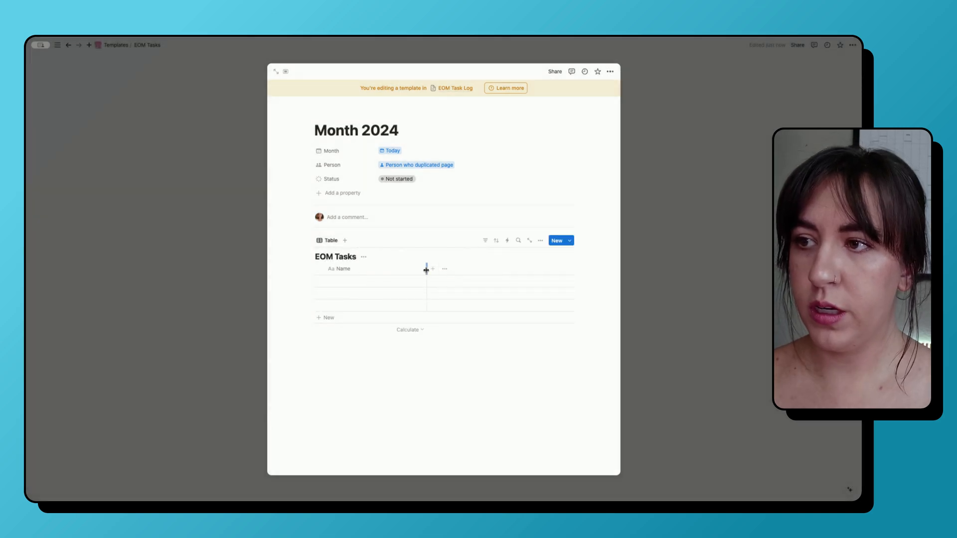
{"action": "left_click", "coordinate": [360, 269]}
{"action": "type", "text": "Tasks"}
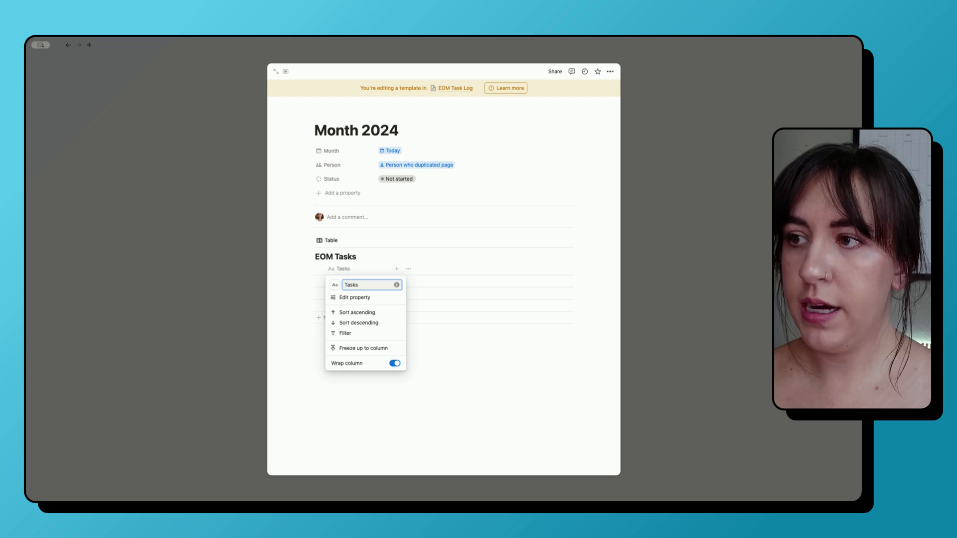
- Add a Status property to the EOM Tasks database inside the Month 2024 template
{"action": "left_click", "coordinate": [397, 268]}
{"action": "type", "text": "st"}
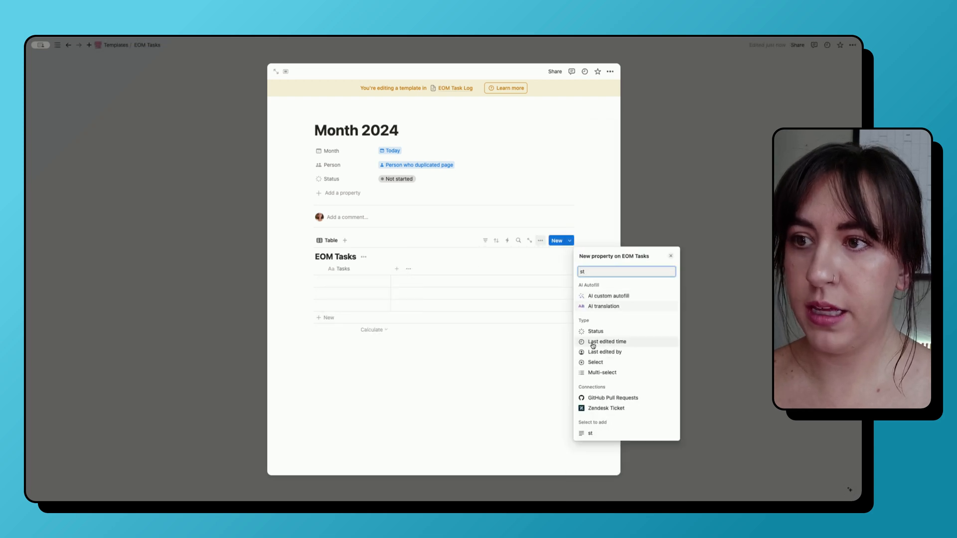
{"action": "left_click", "coordinate": [596, 331]}
{"action": "left_click", "coordinate": [390, 264]}
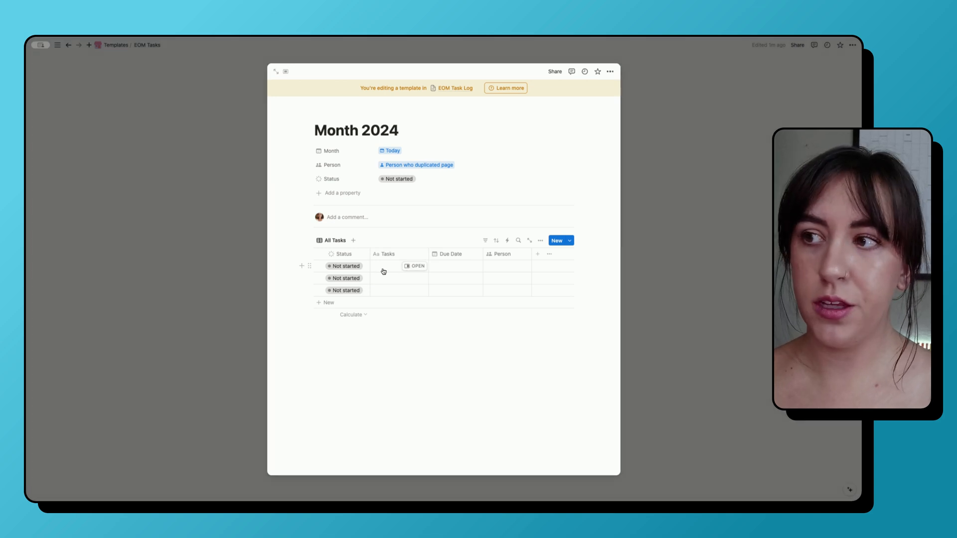
- Fill the Tasks column with the end-of-month task list, from Clear out email inbox through Schedule action steps
{"action": "left_click", "coordinate": [383, 271]}
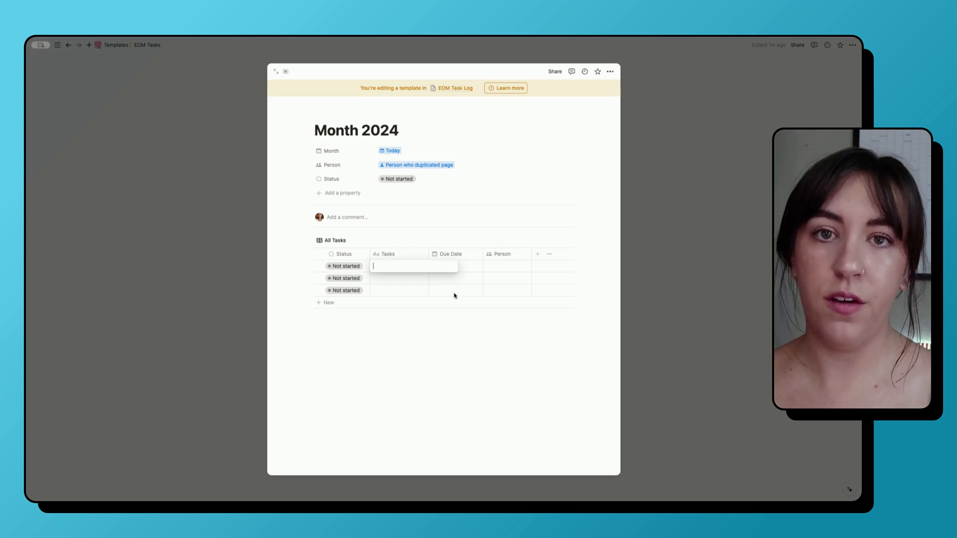
{"action": "left_click", "coordinate": [461, 269]}
{"action": "key", "text": "Escape"}
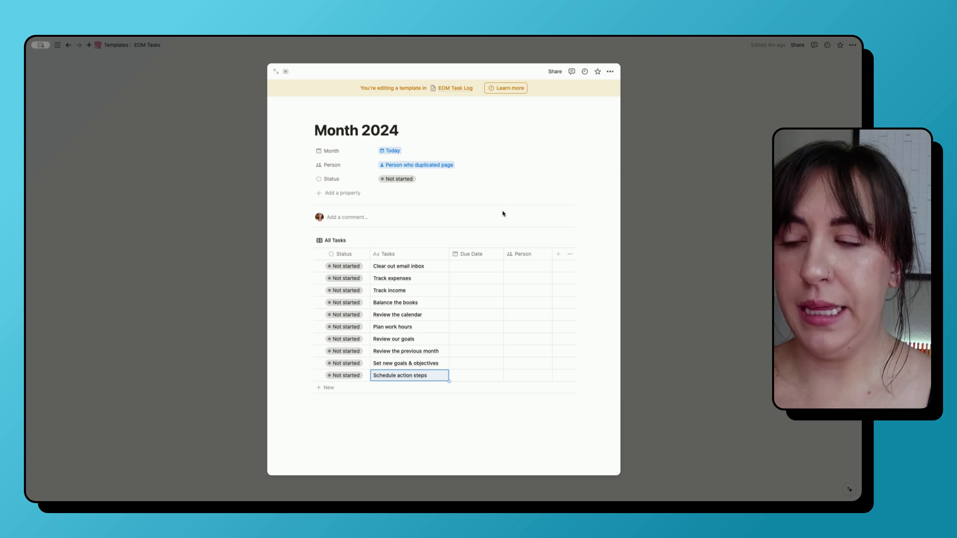
{"action": "left_click", "coordinate": [452, 236]}
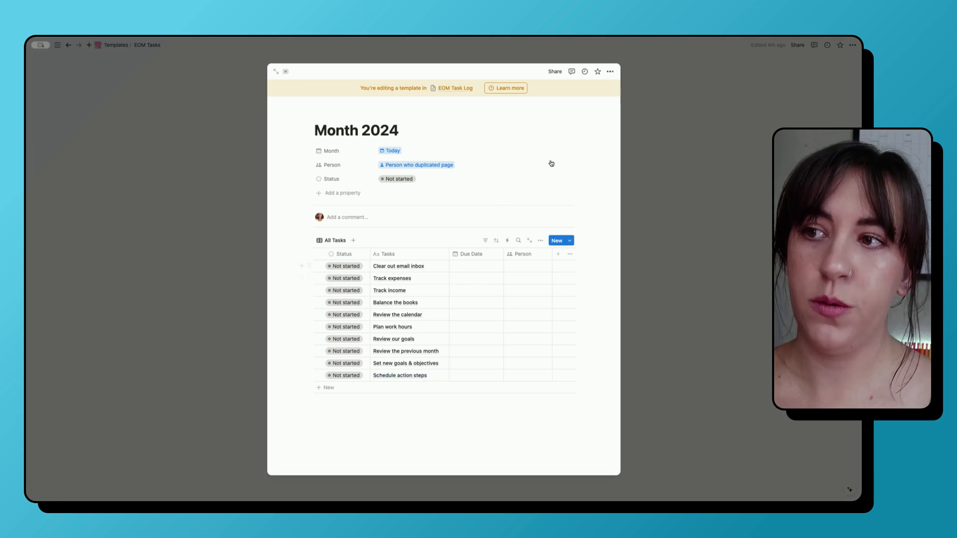
- Close the template and make Month 2024 the default template for the Table view only
{"action": "left_click", "coordinate": [715, 101]}
{"action": "left_click", "coordinate": [571, 121]}
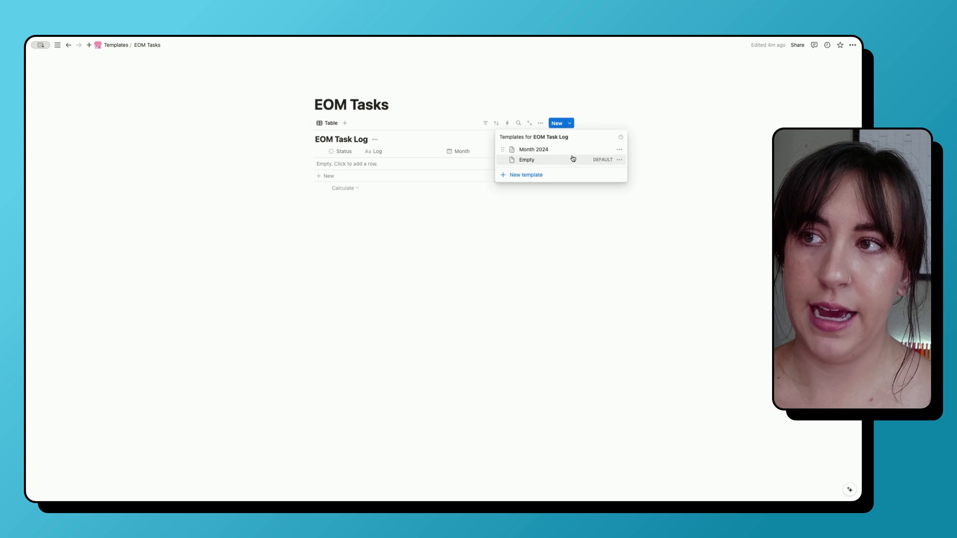
{"action": "left_click", "coordinate": [620, 151]}
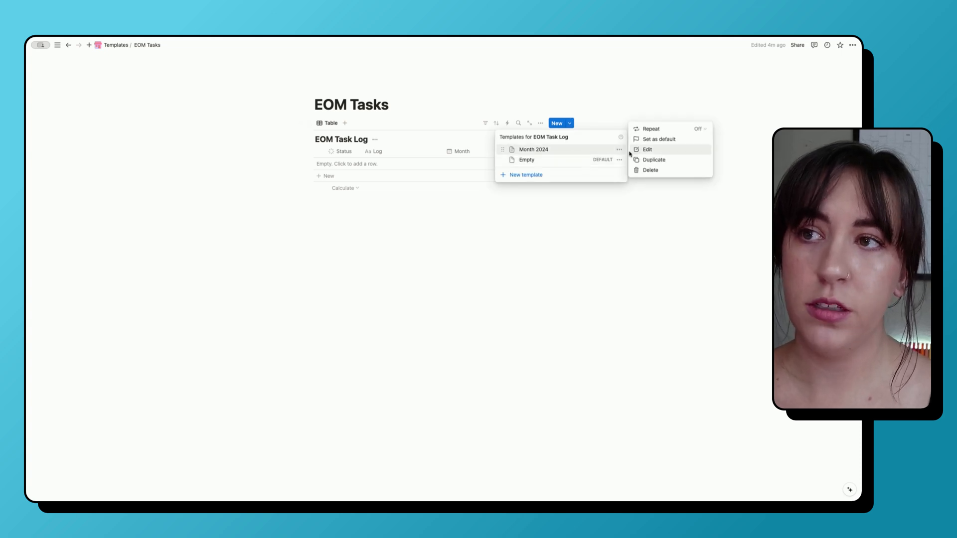
{"action": "left_click", "coordinate": [666, 140]}
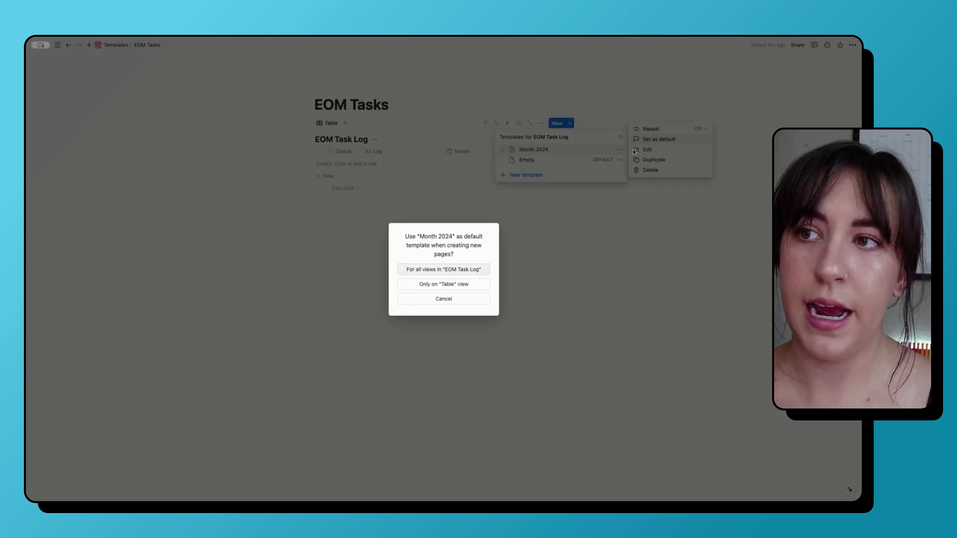
{"action": "left_click", "coordinate": [463, 283]}
- Set the Month 2024 template to repeat every 1 month, starting August 1, 2024, created at 3:00 AM
{"action": "left_click", "coordinate": [701, 130]}
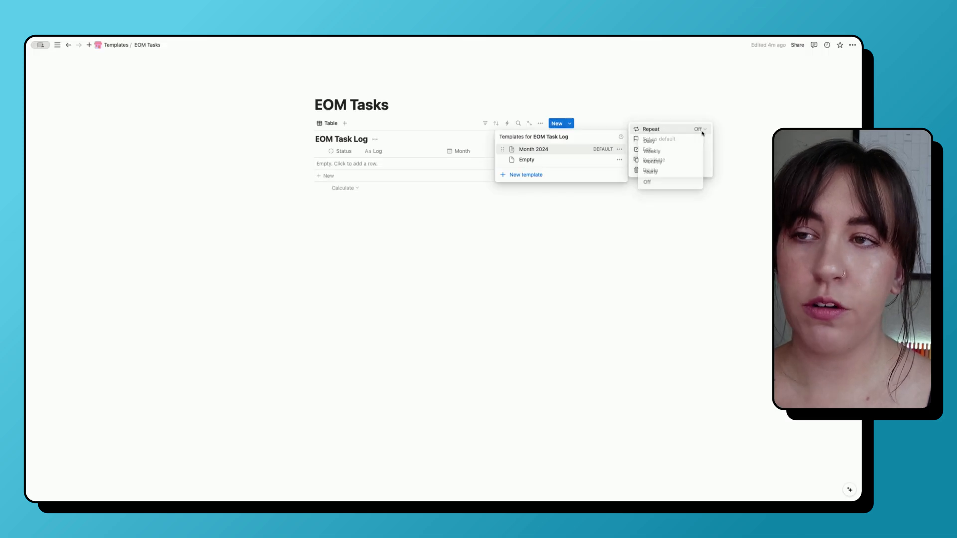
{"action": "left_click", "coordinate": [661, 162]}
{"action": "left_click", "coordinate": [686, 173]}
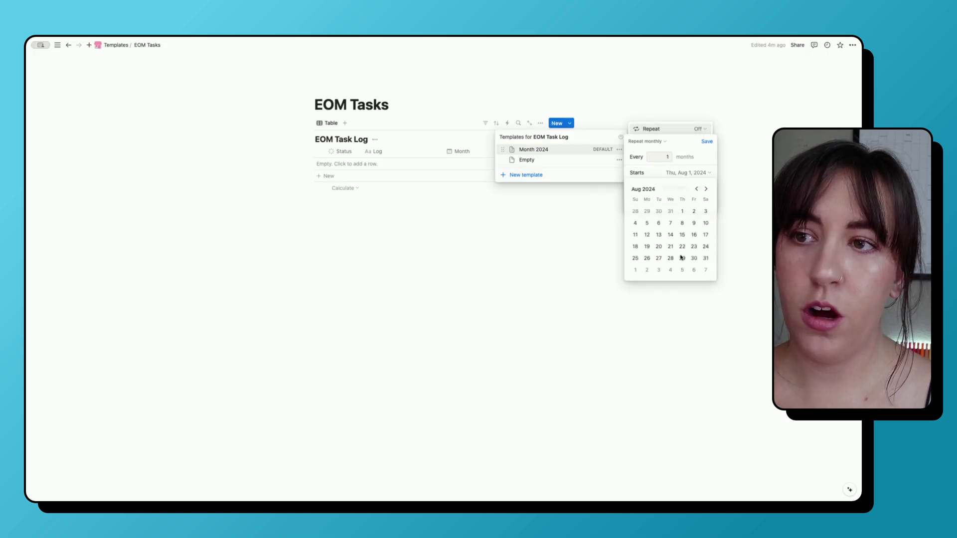
{"action": "left_click", "coordinate": [671, 200]}
{"action": "left_click", "coordinate": [665, 190]}
{"action": "type", "text": "3:00 AM"}
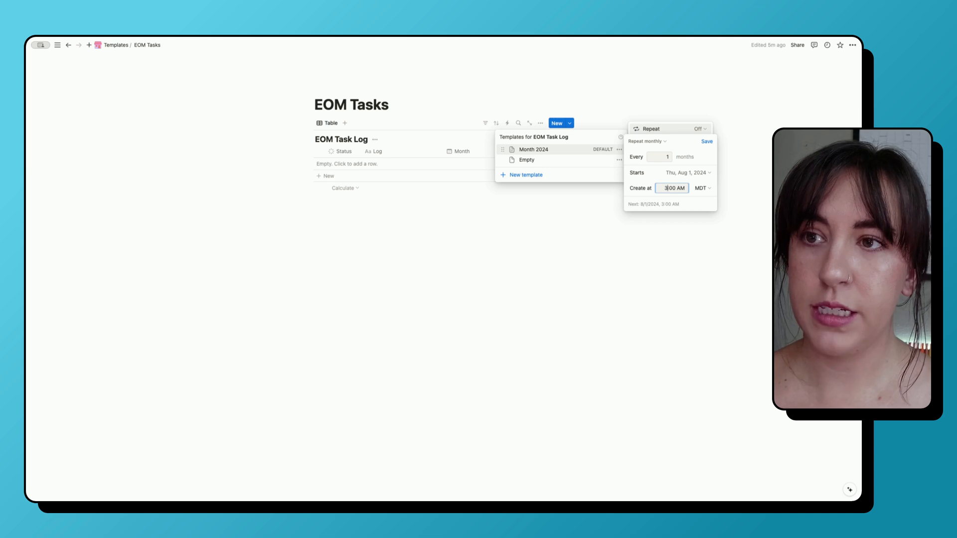
{"action": "left_click", "coordinate": [707, 142]}
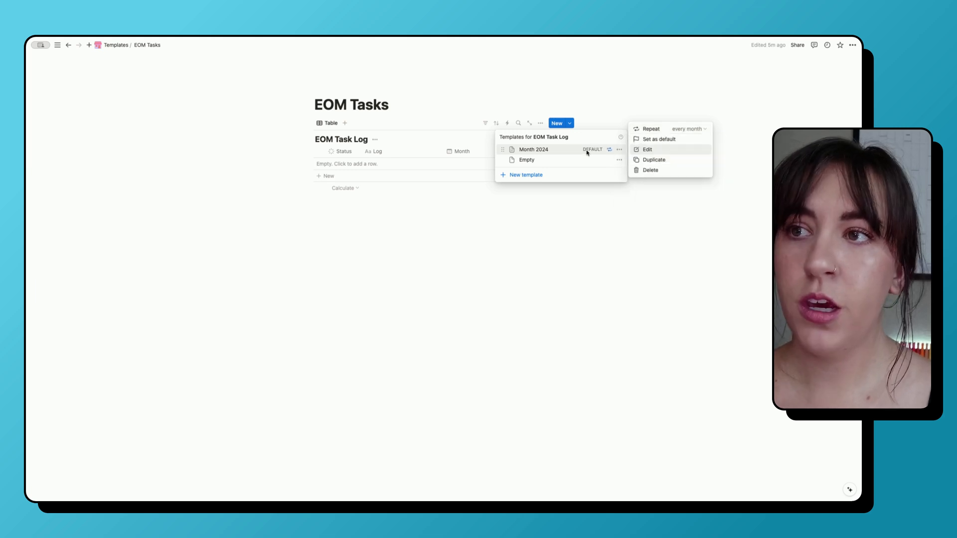
- Open the Month 2024 template for editing as a full page and set it to full width
{"action": "left_click", "coordinate": [620, 152]}
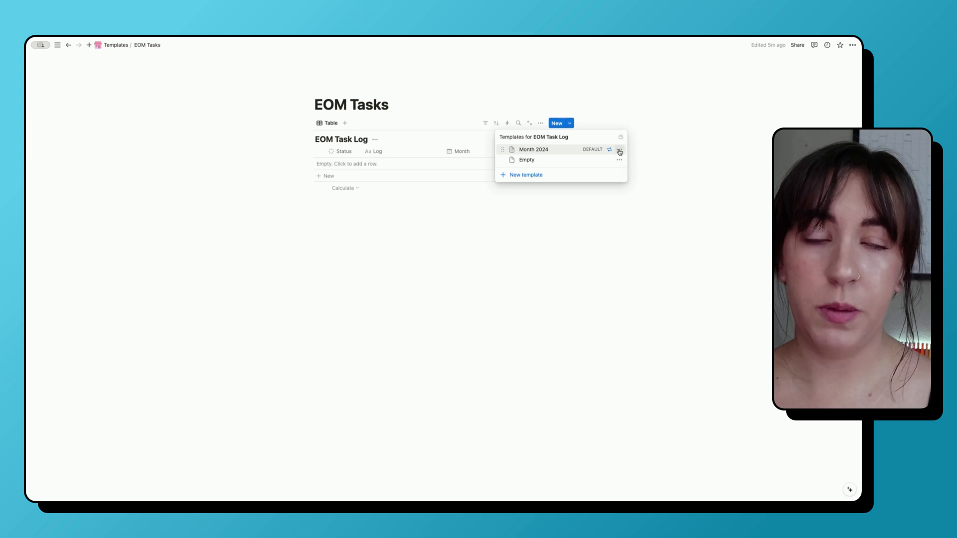
{"action": "left_click", "coordinate": [620, 151]}
{"action": "left_click", "coordinate": [649, 149]}
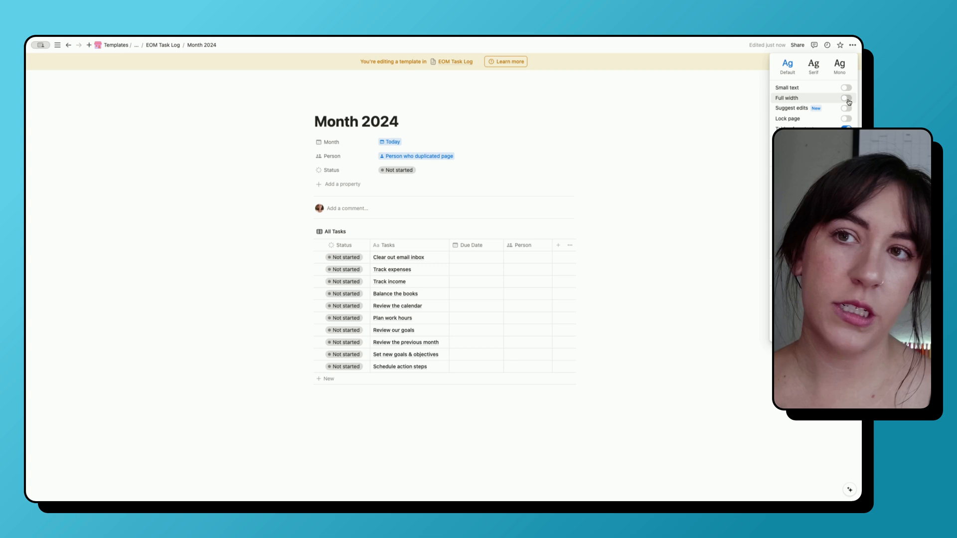
{"action": "left_click", "coordinate": [847, 99]}
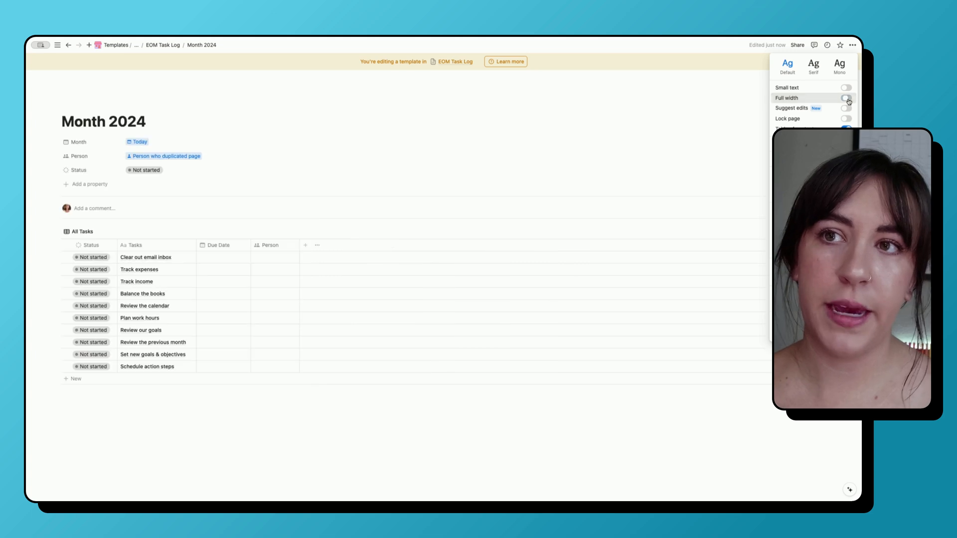
{"action": "left_click", "coordinate": [478, 162]}
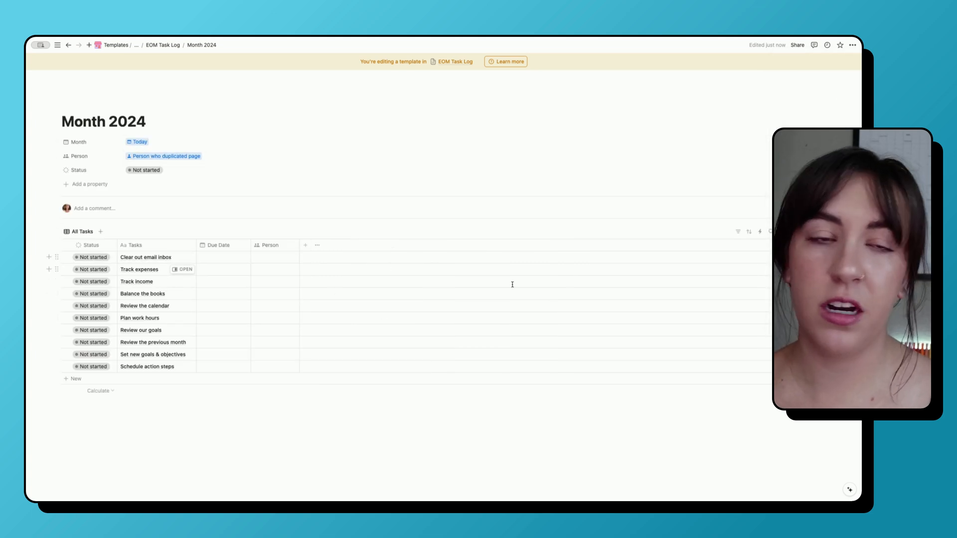
- Insert a callout below the tasks database, move the All Tasks table into it, and title it Tasks for EOM
{"action": "left_click", "coordinate": [453, 422]}
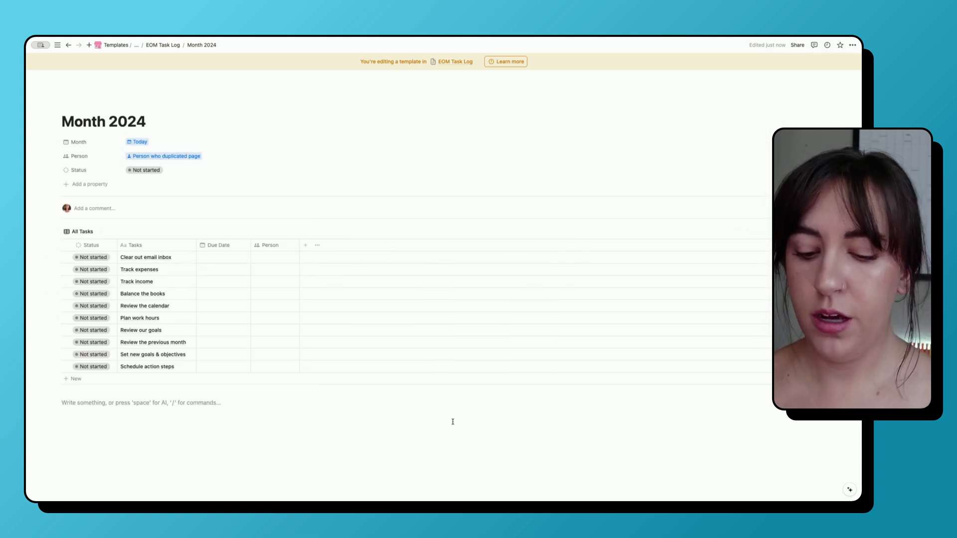
{"action": "type", "text": "/cal"}
{"action": "key", "text": "Return"}
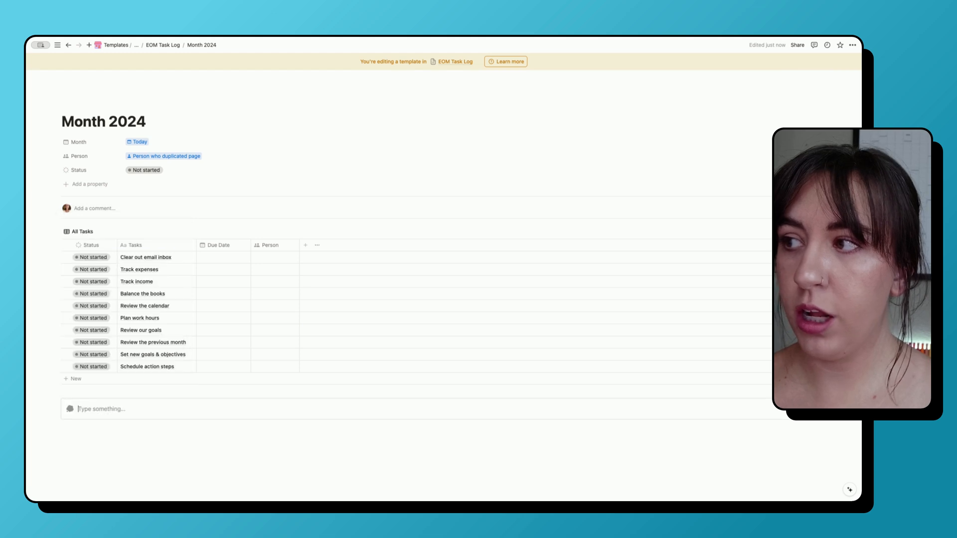
{"action": "left_click_drag", "start_coordinate": [56, 231], "coordinate": [96, 411]}
{"action": "left_click", "coordinate": [101, 231]}
{"action": "type", "text": "Tasks for EOM"}
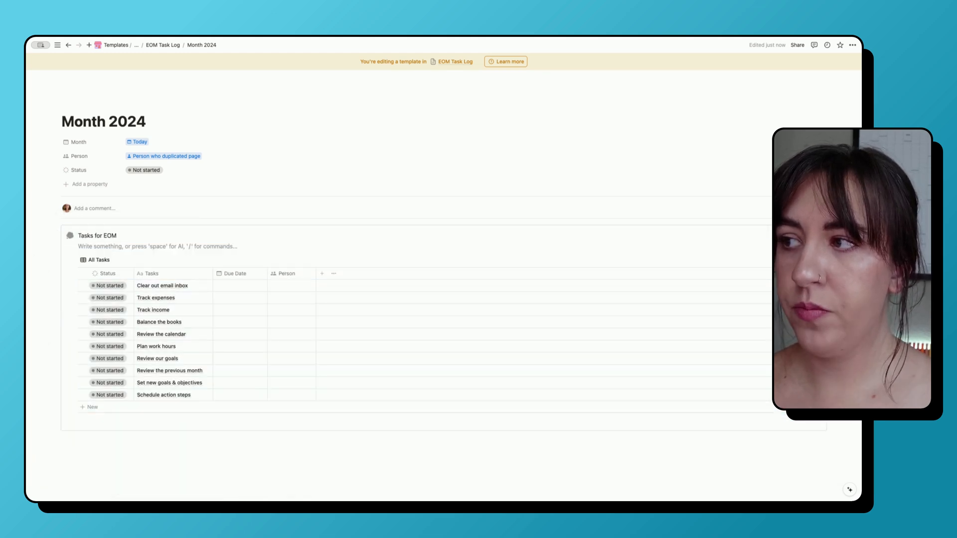
- Make the Tasks for EOM title bold and italic and give its callout a different icon
{"action": "triple_click", "coordinate": [97, 235]}
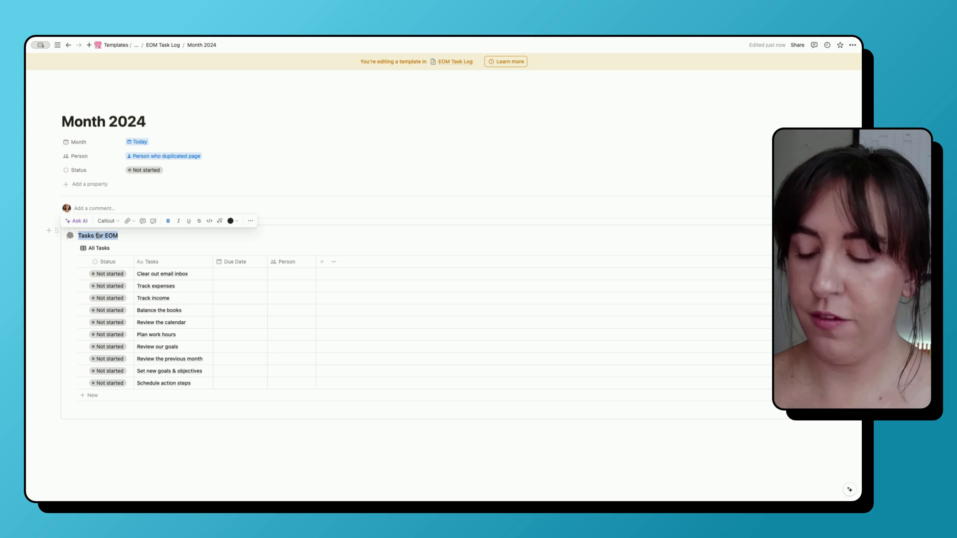
{"action": "left_click", "coordinate": [70, 235]}
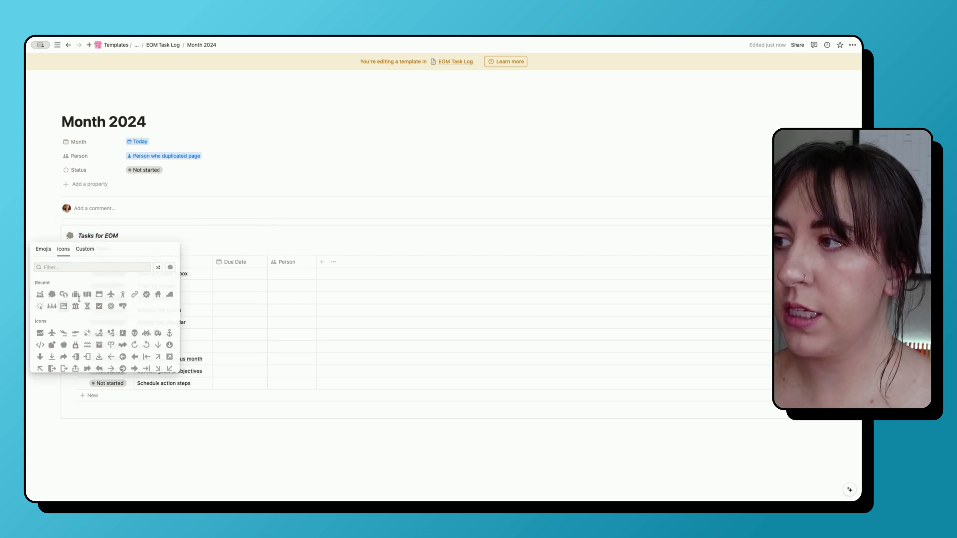
{"action": "left_click", "coordinate": [63, 305]}
- Insert a second callout, place it in its own column to the left of the tasks callout, and title it Reflections
{"action": "left_click", "coordinate": [147, 433]}
{"action": "type", "text": "/call"}
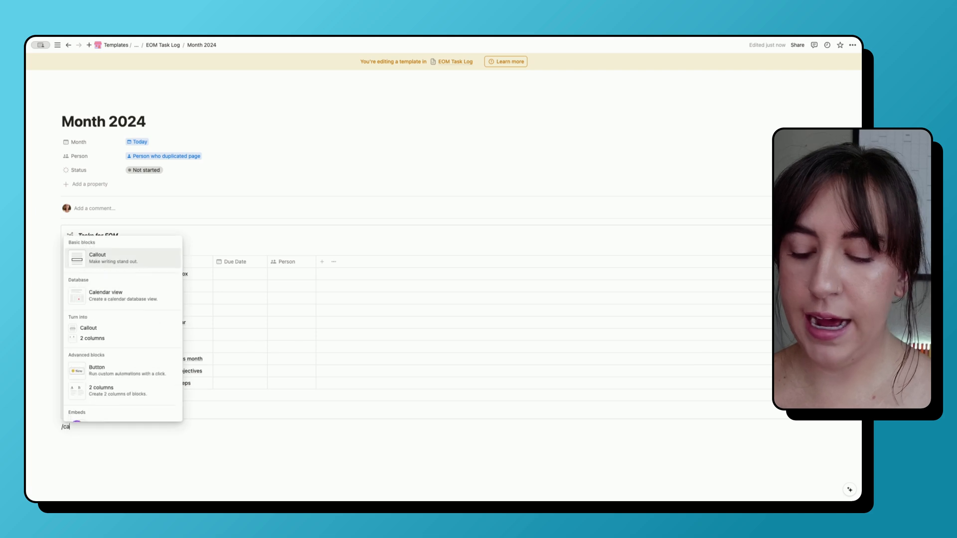
{"action": "key", "text": "Return"}
{"action": "left_click_drag", "start_coordinate": [56, 433], "coordinate": [55, 363]}
{"action": "left_click", "coordinate": [185, 238]}
{"action": "type", "text": "Re"}
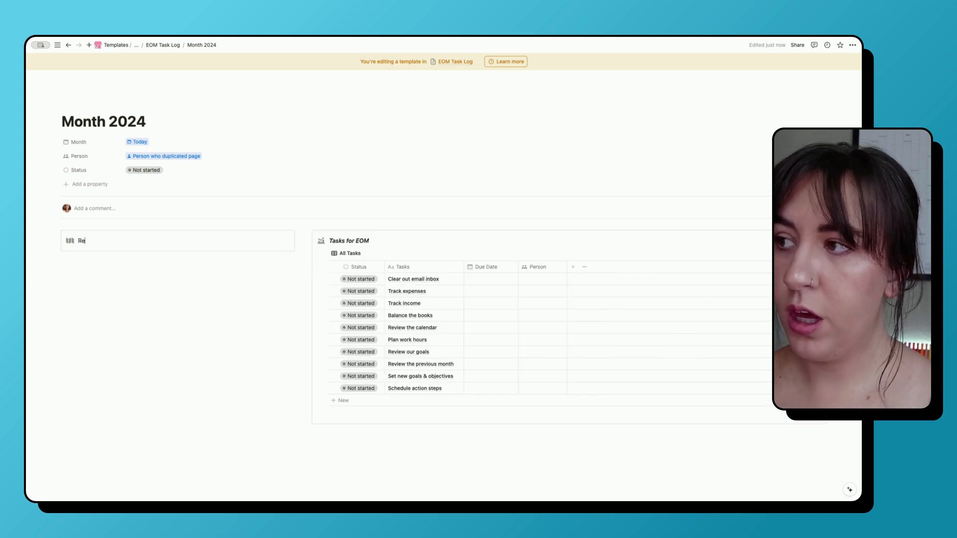
{"action": "type", "text": "flec"}
{"action": "type", "text": "tions"}
- Add a toggle, move it inside the Reflections callout, and title it Reviewing our goals
{"action": "key", "text": "Return"}
{"action": "type", "text": ">"}
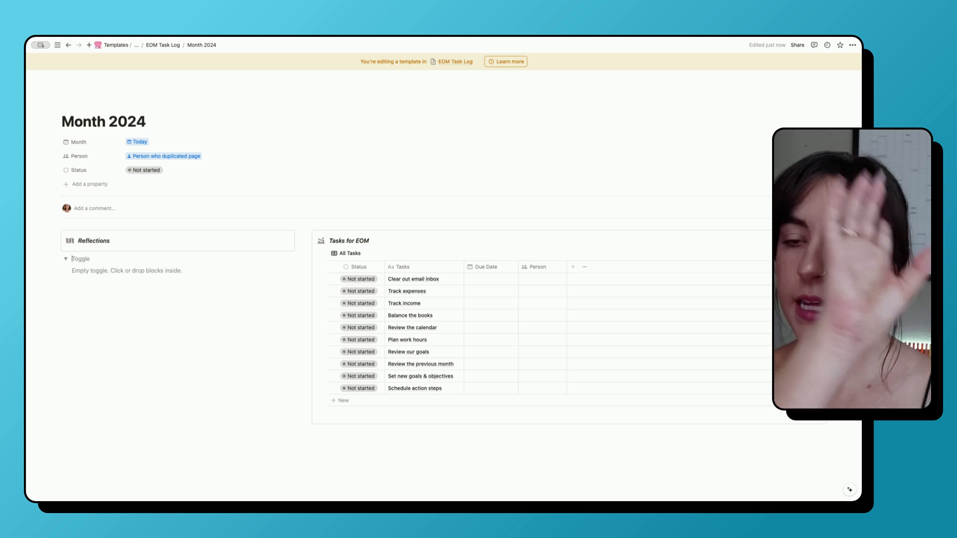
{"action": "left_click_drag", "start_coordinate": [57, 258], "coordinate": [112, 242]}
{"action": "left_click", "coordinate": [105, 253]}
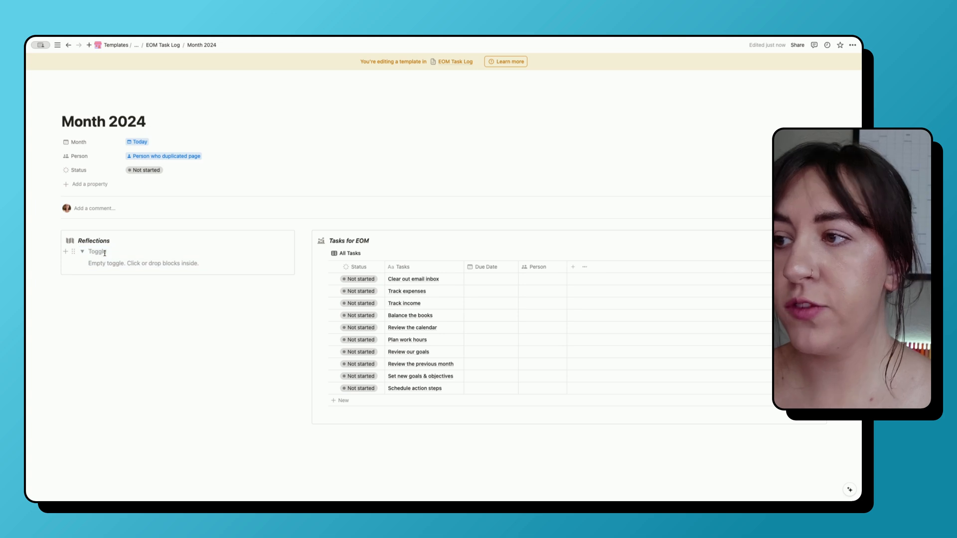
{"action": "type", "text": "R"}
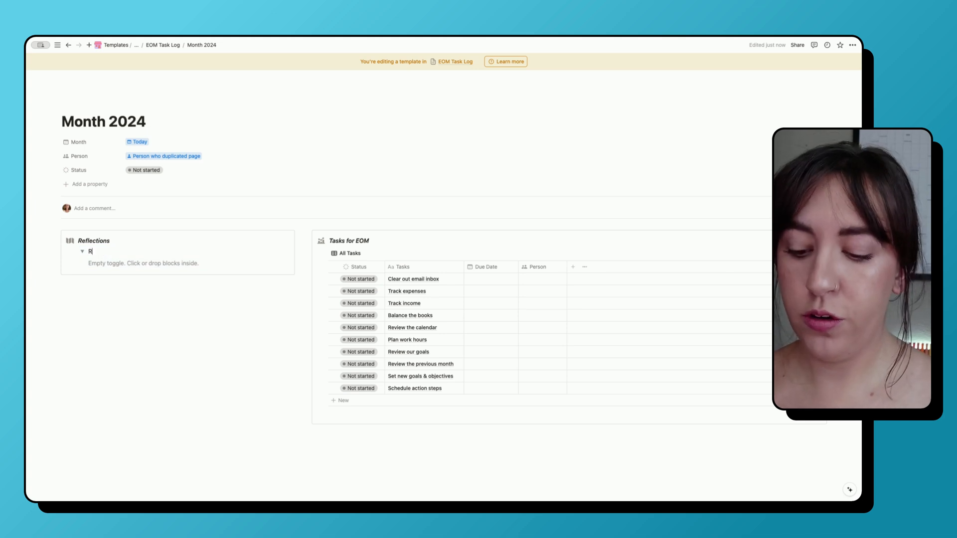
{"action": "type", "text": "eviewing our goals"}
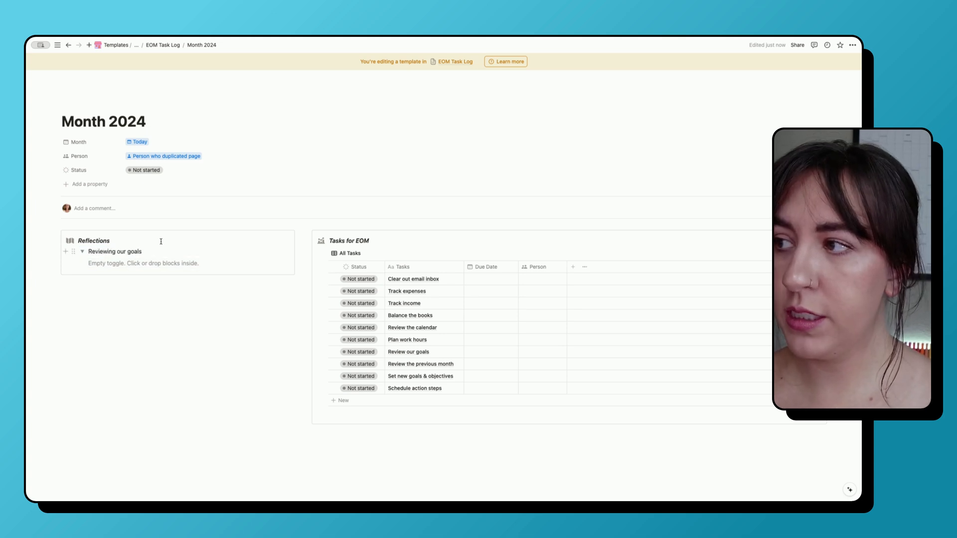
- Add two toggles titled Last Month and Upcoming Month below Reviewing our goals in the Reflections callout
{"action": "key", "text": "Return"}
{"action": "type", "text": "Rev"}
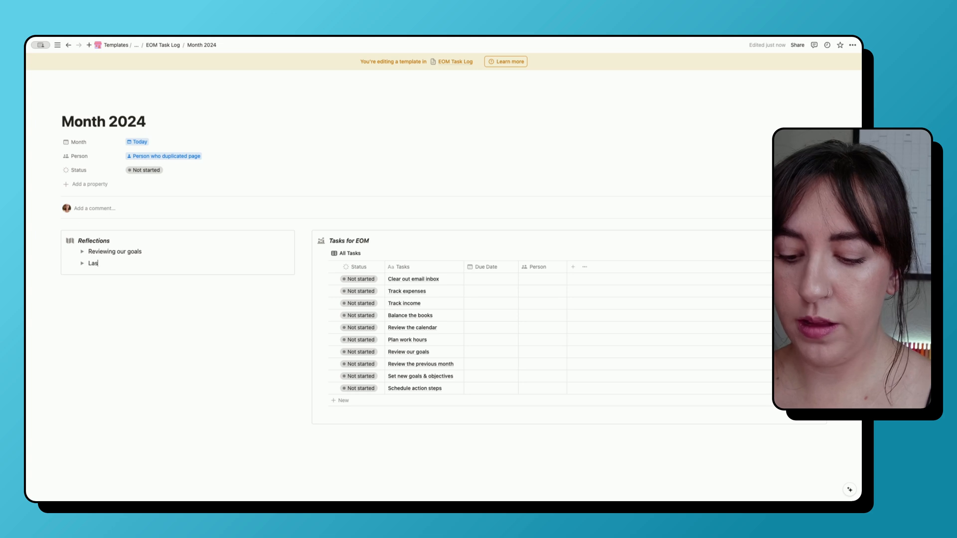
{"action": "key", "text": "BackSpace"}
{"action": "key", "text": "BackSpace"}
{"action": "type", "text": "nth"}
{"action": "key", "text": "Return"}
{"action": "type", "text": "Next"}
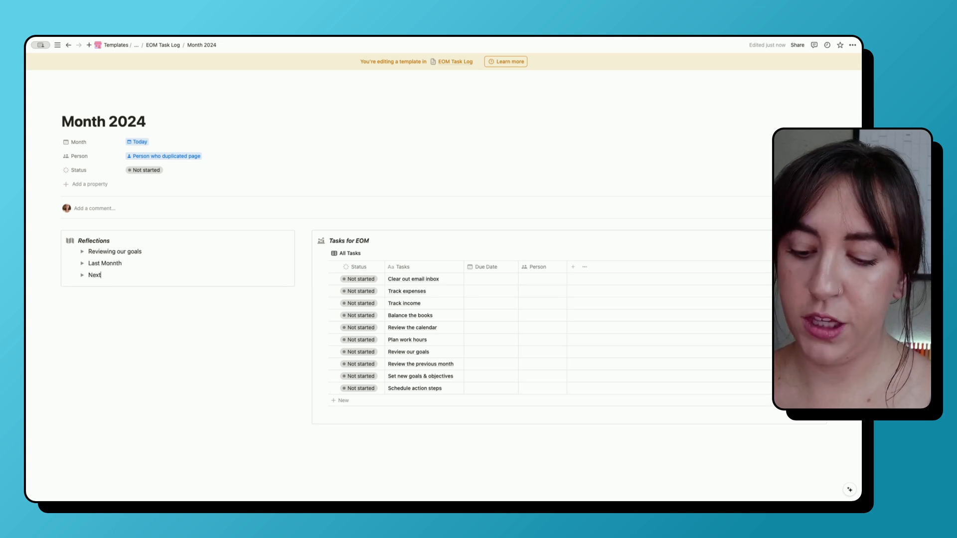
{"action": "type", "text": " M"}
{"action": "key", "text": "BackSpace"}
{"action": "key", "text": "BackSpace"}
{"action": "key", "text": "BackSpace"}
{"action": "key", "text": "BackSpace"}
{"action": "key", "text": "BackSpace"}
{"action": "key", "text": "BackSpace"}
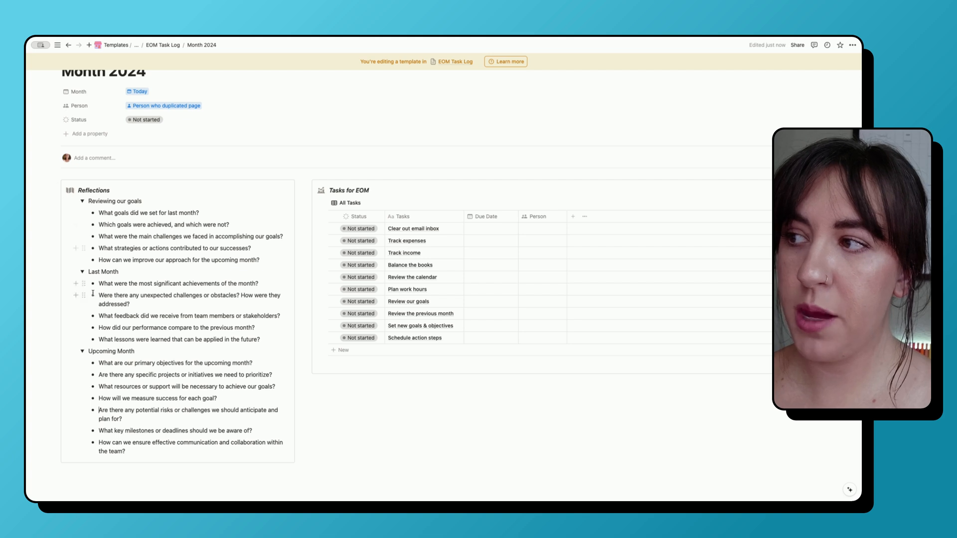
- Collapse the Upcoming Month, Last Month and Reviewing our goals toggles
{"action": "left_click", "coordinate": [82, 352]}
{"action": "left_click", "coordinate": [82, 272]}
{"action": "left_click", "coordinate": [82, 201]}
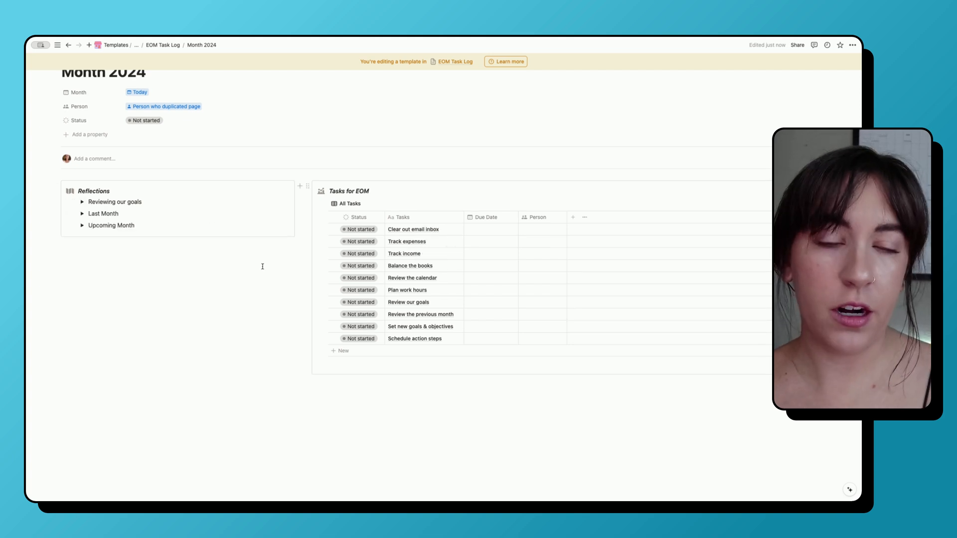
{"action": "scroll", "coordinate": [568, 213], "scroll_direction": "up", "scroll_amount": 2}
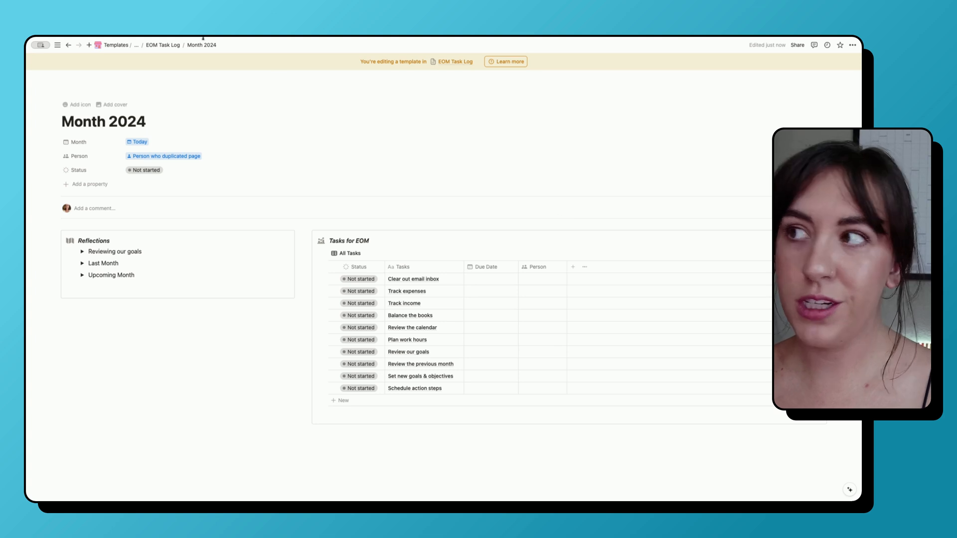
- Return to the EOM Tasks page and create a new EOM Task Log entry from the default Month 2024 template
{"action": "left_click", "coordinate": [69, 45]}
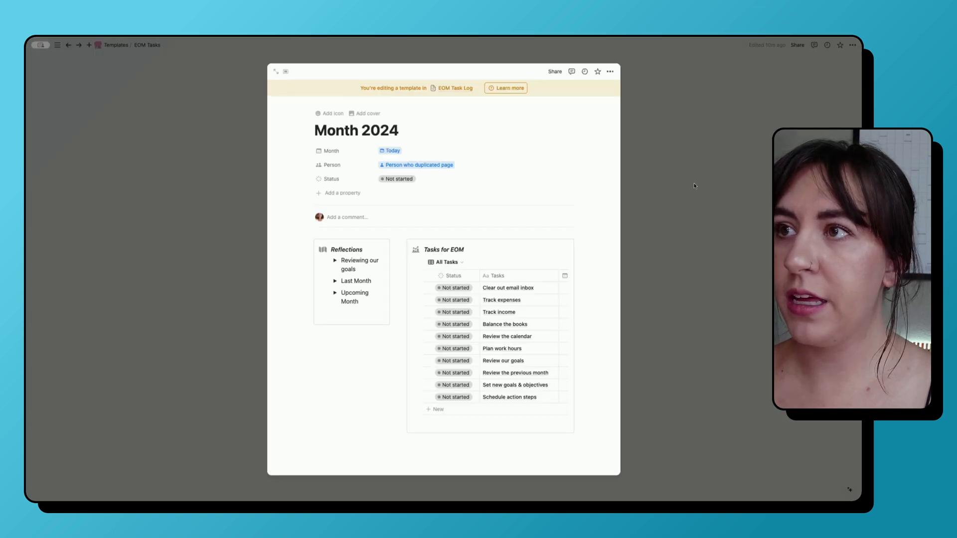
{"action": "key", "text": "Escape"}
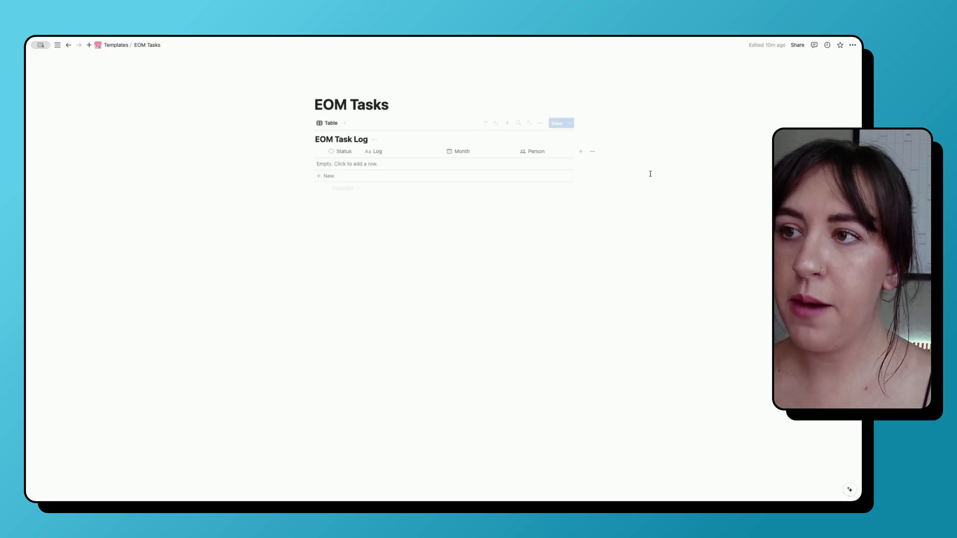
{"action": "left_click", "coordinate": [557, 123]}
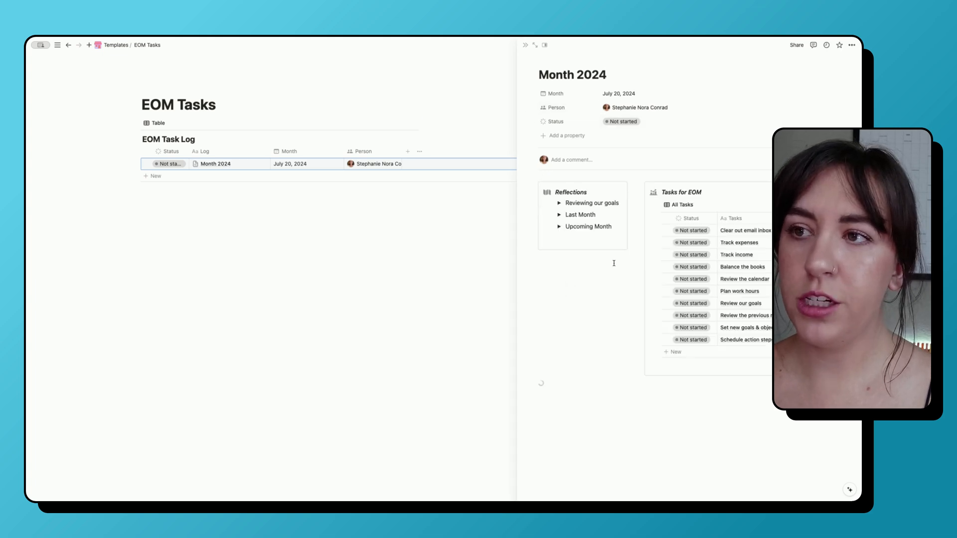
- Open the new Month 2024 entry as a full page and set its status to In progress
{"action": "left_click", "coordinate": [535, 45]}
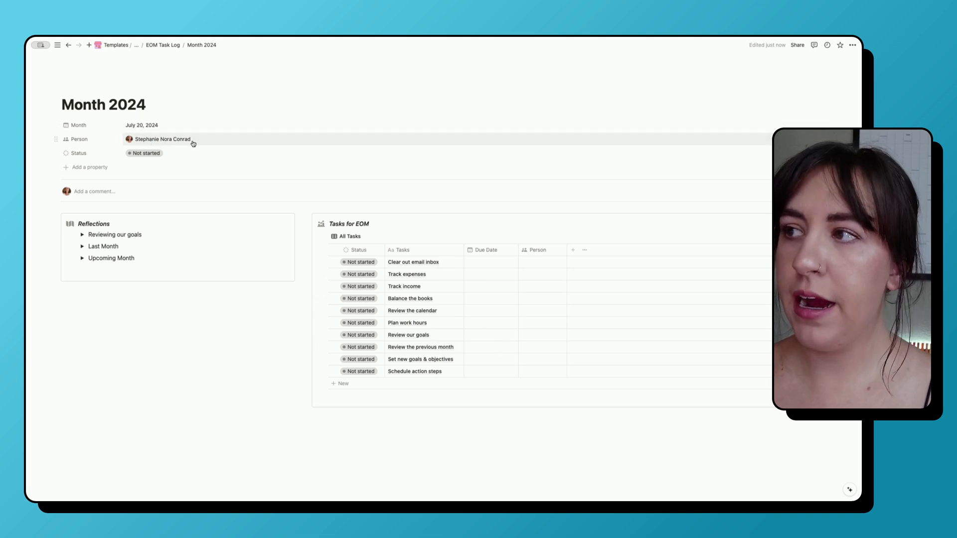
{"action": "left_click", "coordinate": [155, 154]}
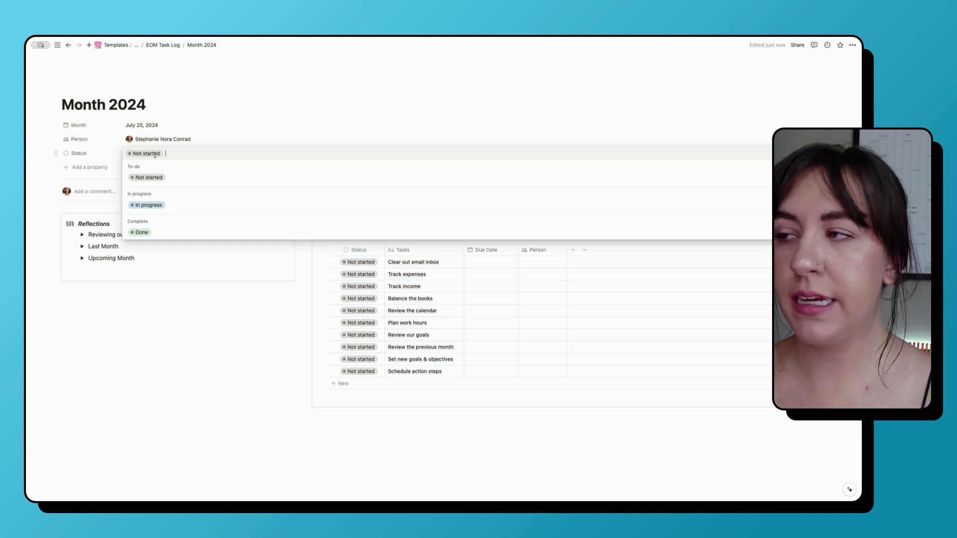
{"action": "left_click", "coordinate": [170, 207]}
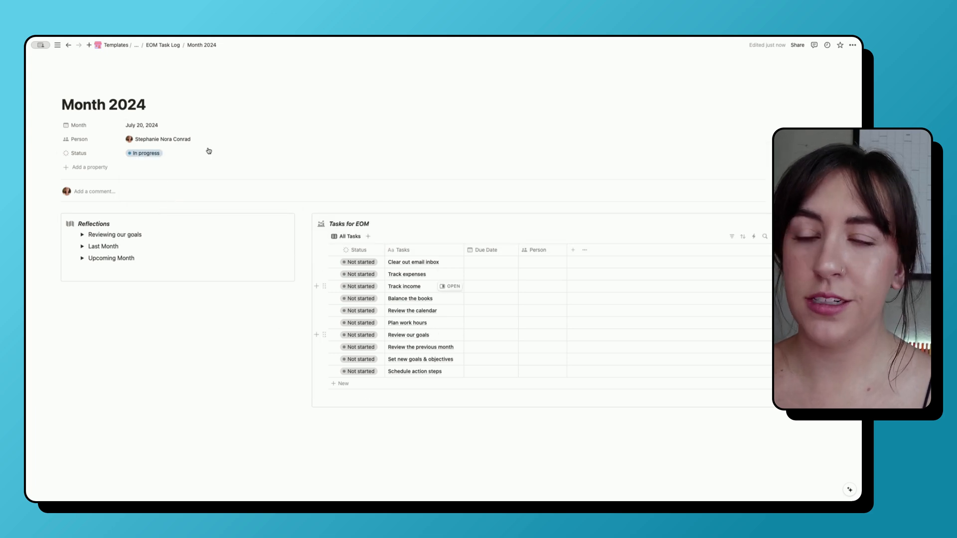
{"action": "left_click", "coordinate": [144, 154]}
{"action": "left_click", "coordinate": [174, 95]}
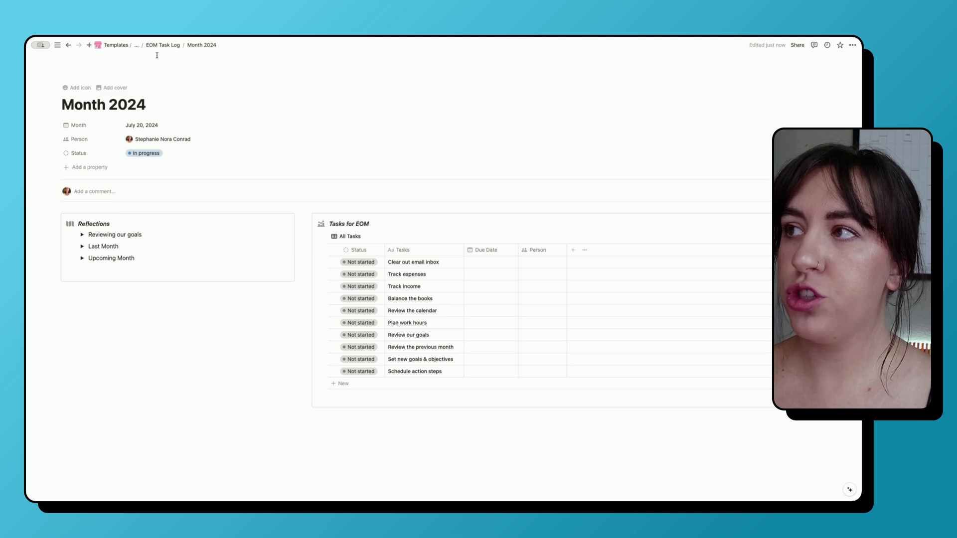
- Return to the EOM Tasks page and add a relation property to EOM Task Log linking to the All Tasks [UB] database
{"action": "left_click", "coordinate": [165, 45]}
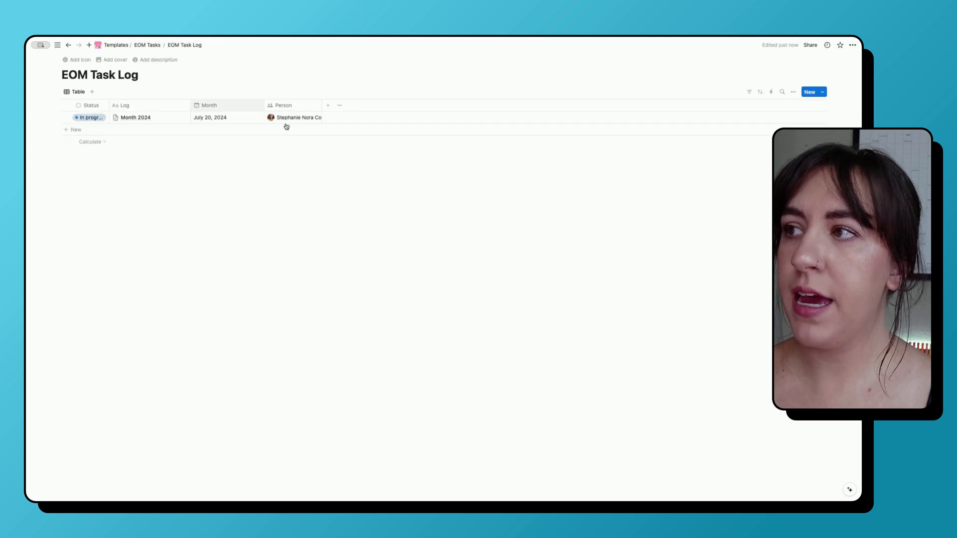
{"action": "left_click", "coordinate": [145, 45]}
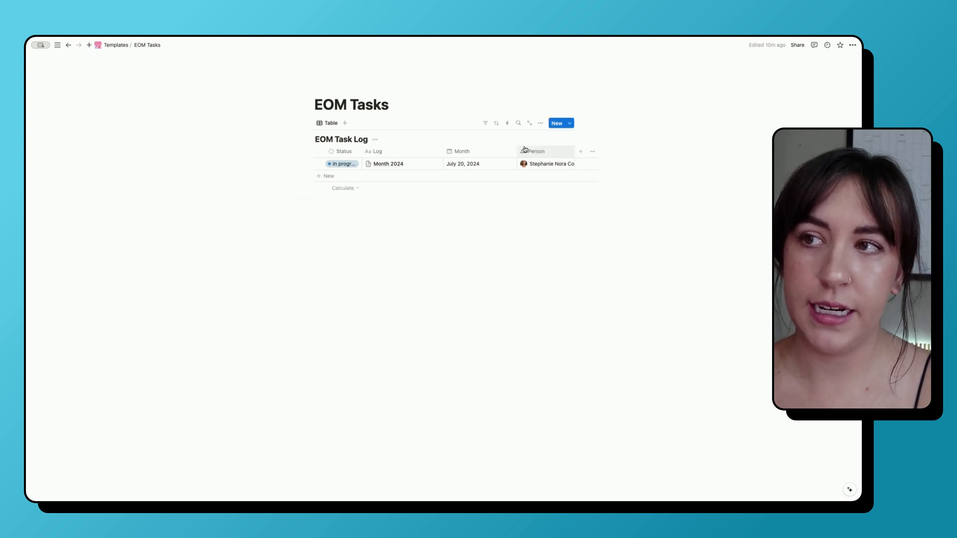
{"action": "left_click", "coordinate": [580, 152]}
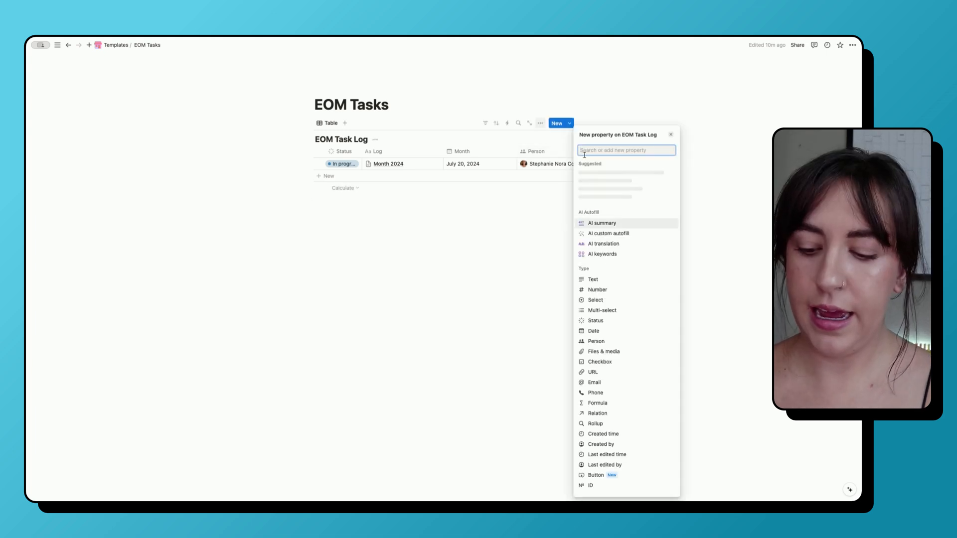
{"action": "type", "text": "rel"}
{"action": "left_click", "coordinate": [617, 177]}
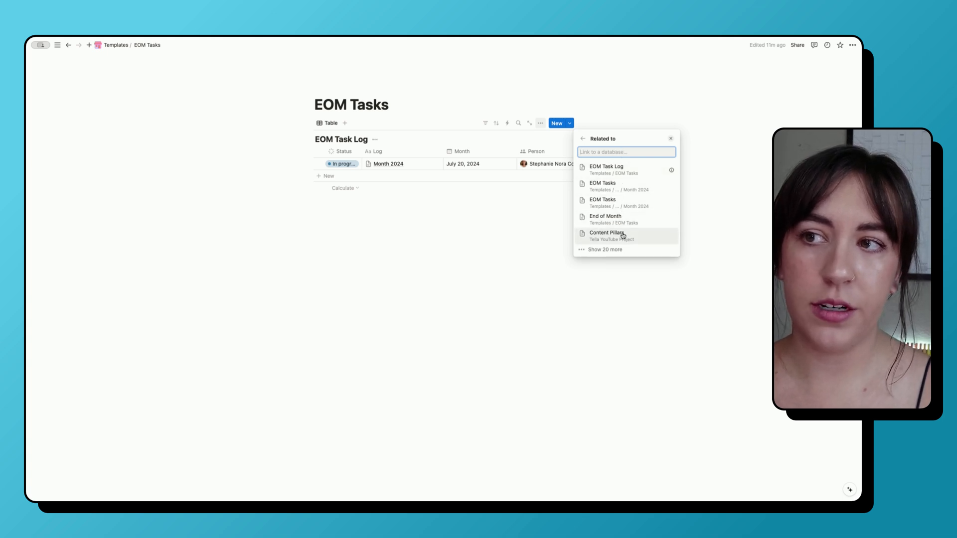
{"action": "type", "text": "task"}
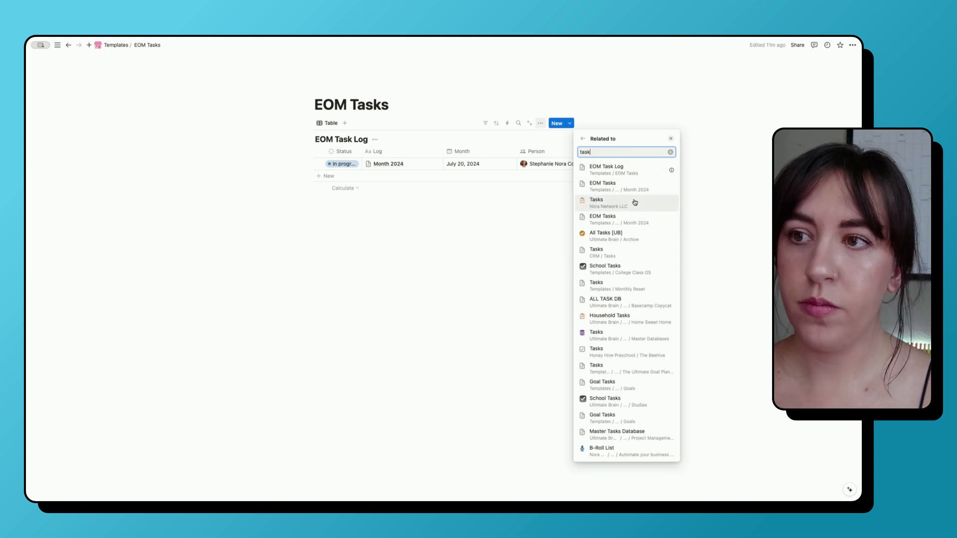
{"action": "left_click", "coordinate": [634, 236]}
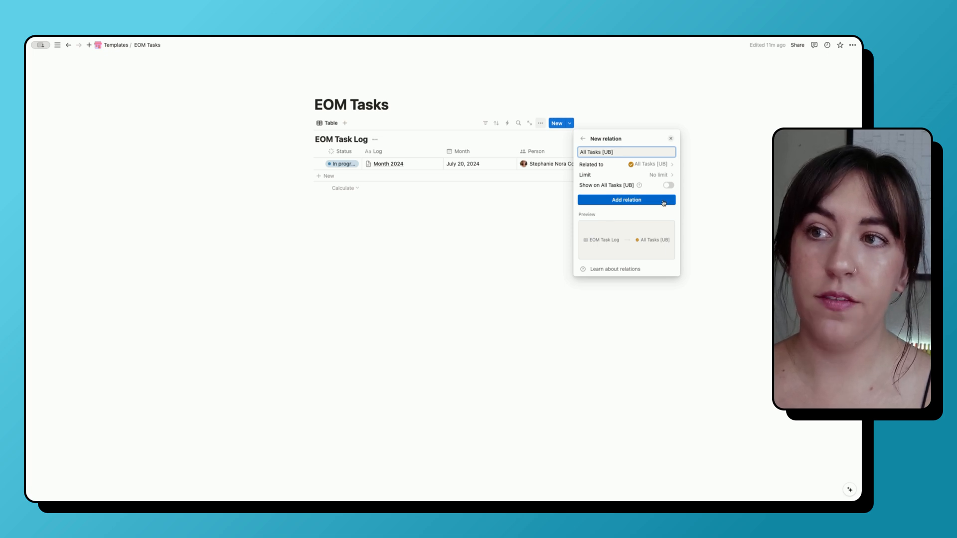
{"action": "left_click", "coordinate": [663, 201]}
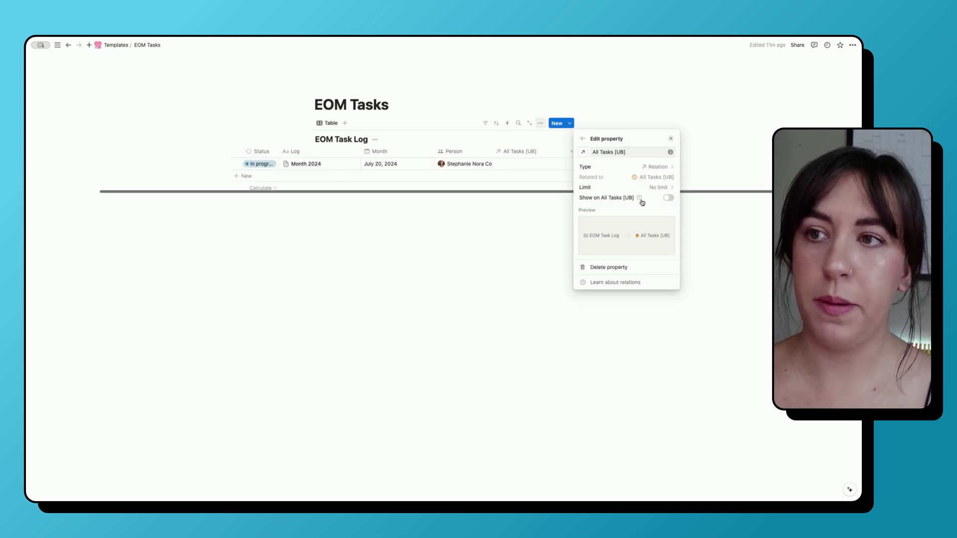
{"action": "left_click", "coordinate": [549, 174]}
- Link the July Monthly Reset task to the Month 2024 entry in the All Tasks [UB] column
{"action": "left_click", "coordinate": [527, 164]}
{"action": "type", "text": "july"}
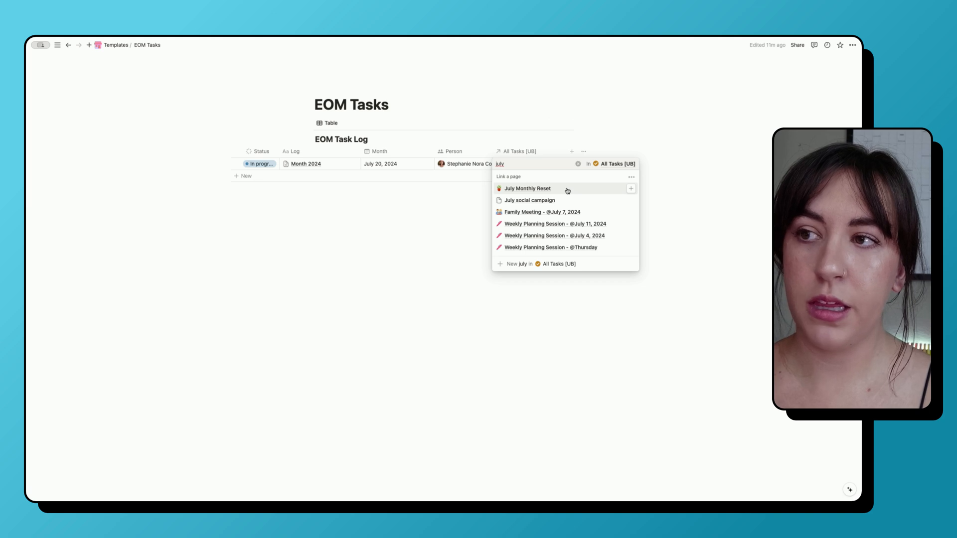
{"action": "left_click", "coordinate": [566, 190]}
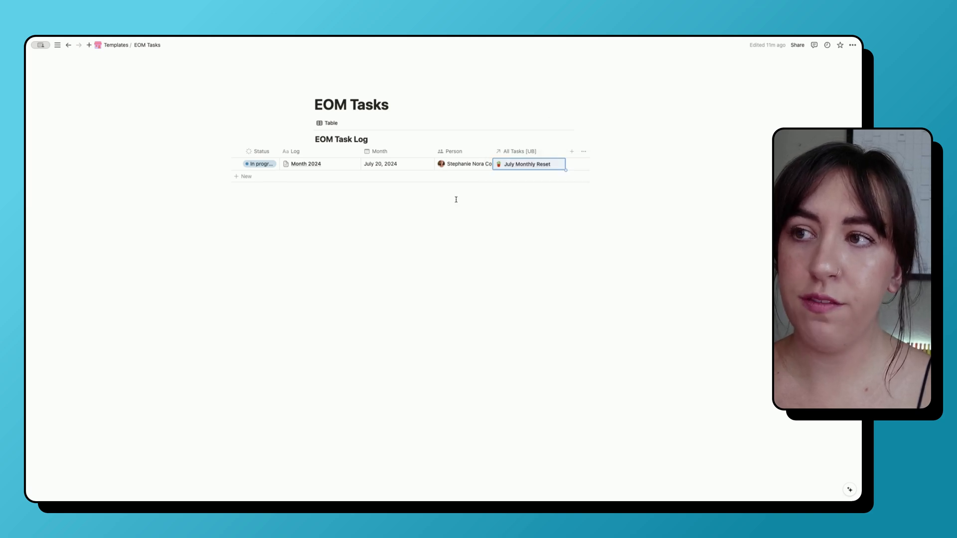
{"action": "scroll", "coordinate": [501, 165], "scroll_direction": "left", "scroll_amount": 1}
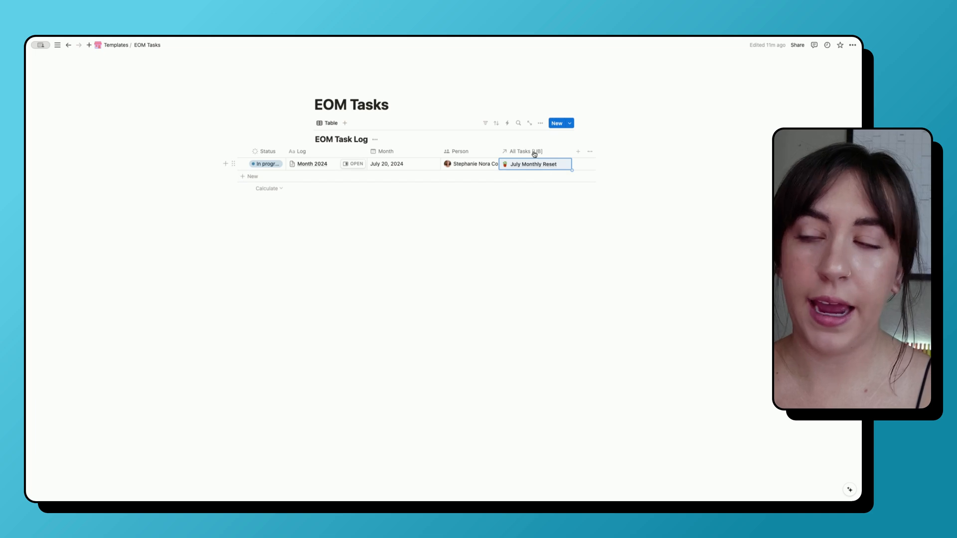
{"action": "left_click", "coordinate": [479, 220]}
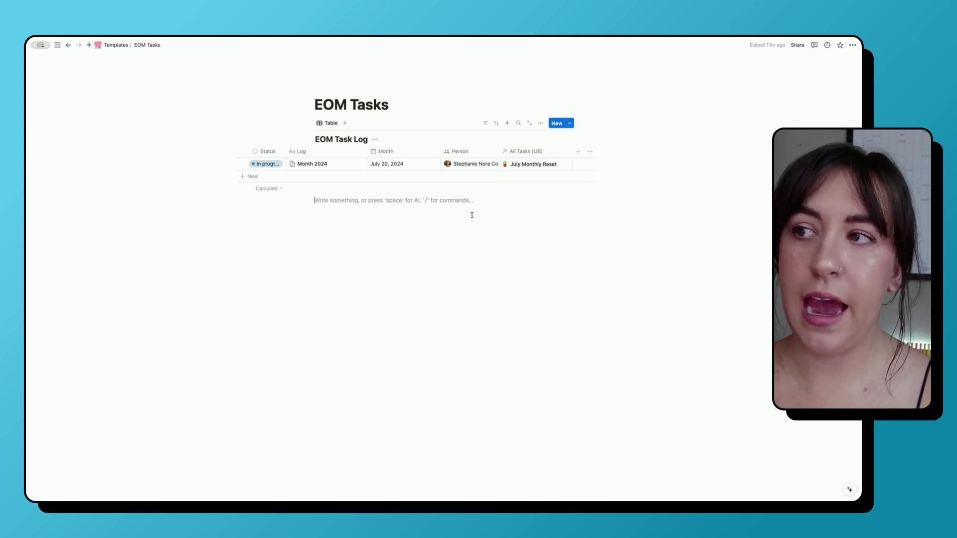
- Make the All Tasks [UB] relation two-way, naming the related property Related EOM, and update the relation
{"action": "left_click", "coordinate": [532, 154]}
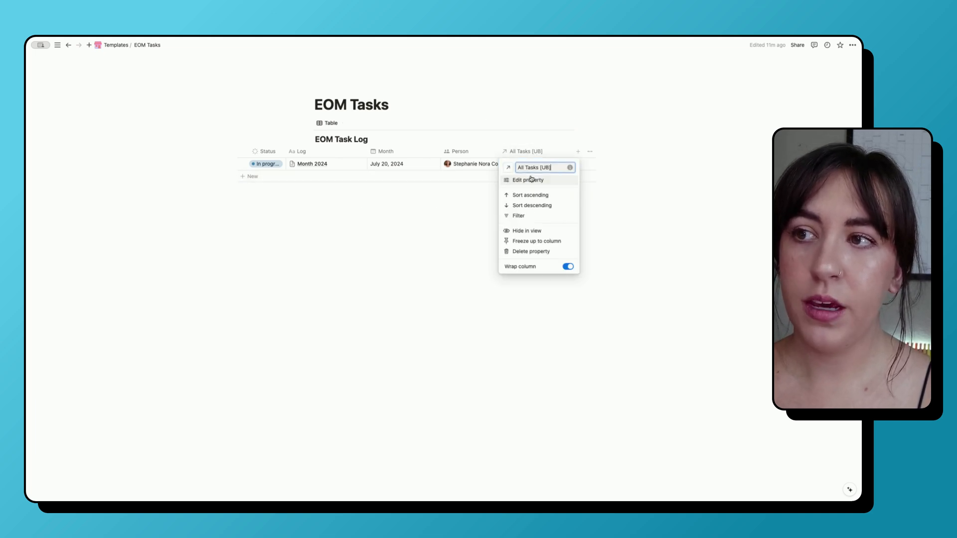
{"action": "left_click", "coordinate": [529, 179]}
{"action": "left_click", "coordinate": [668, 198]}
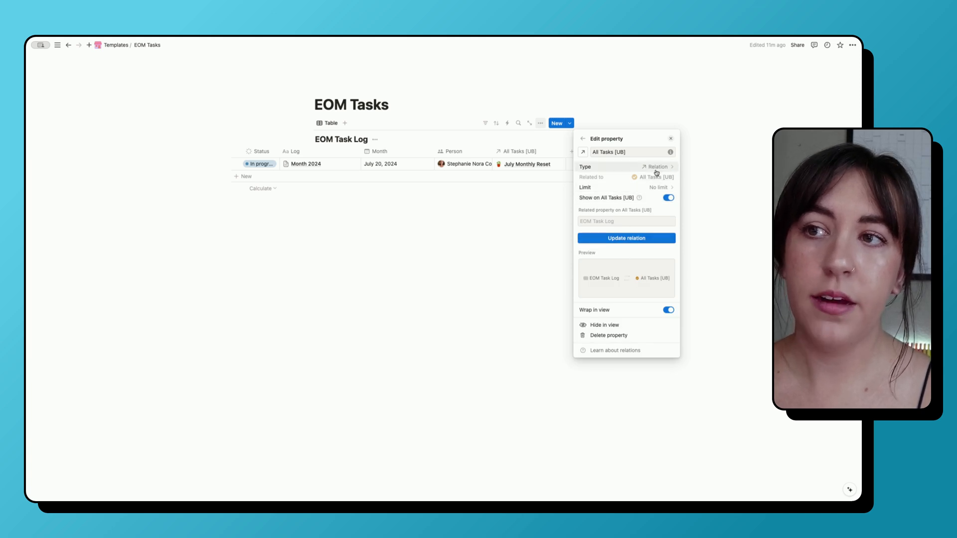
{"action": "left_click", "coordinate": [615, 223]}
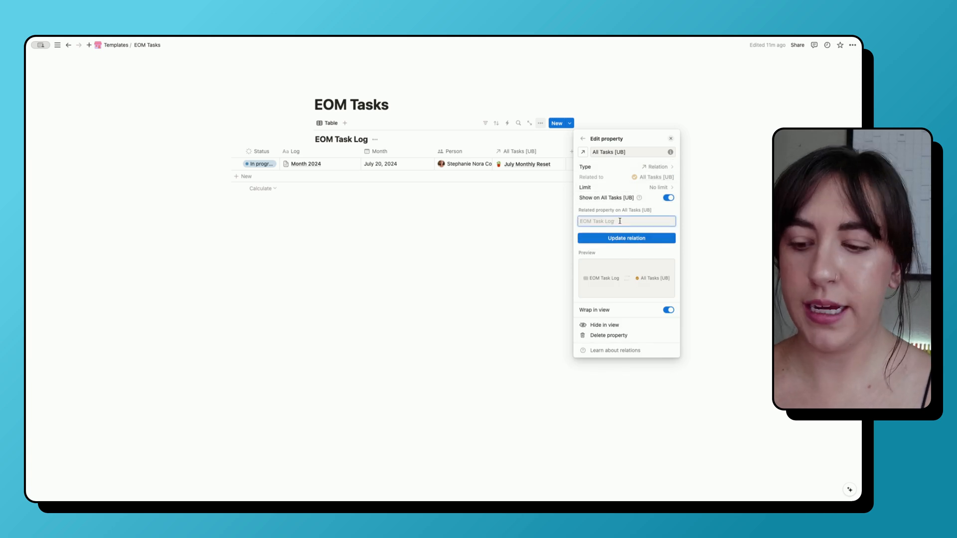
{"action": "type", "text": "Related "}
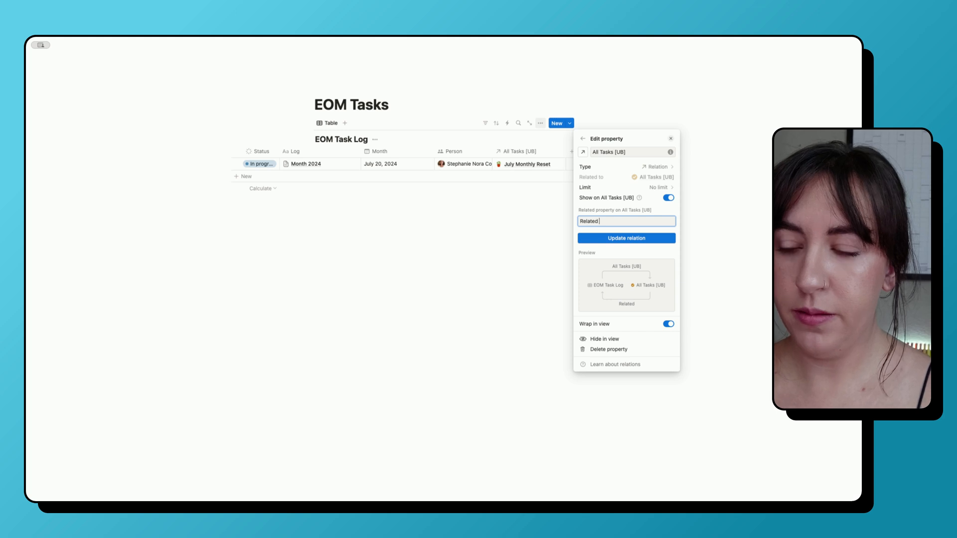
{"action": "type", "text": "EOM"}
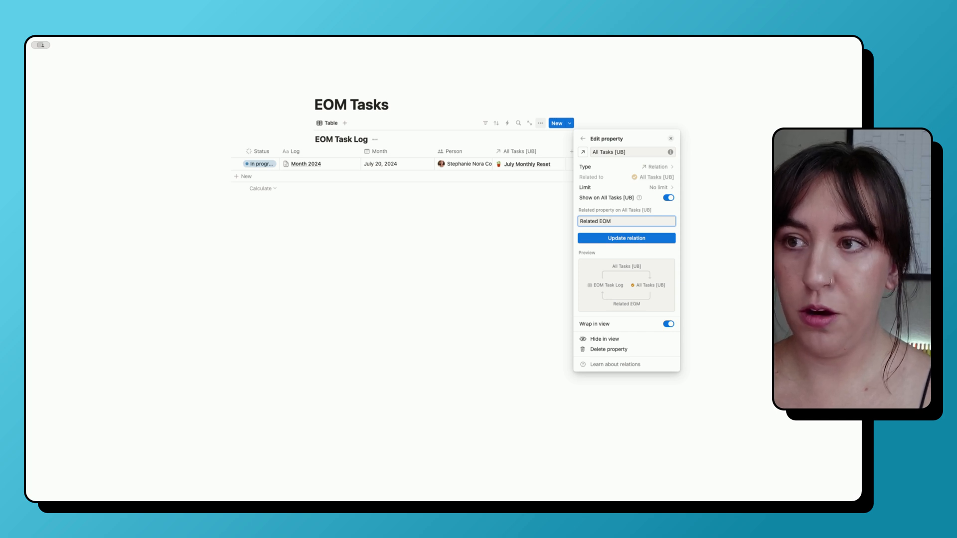
{"action": "left_click", "coordinate": [652, 240]}
{"action": "left_click", "coordinate": [711, 247]}
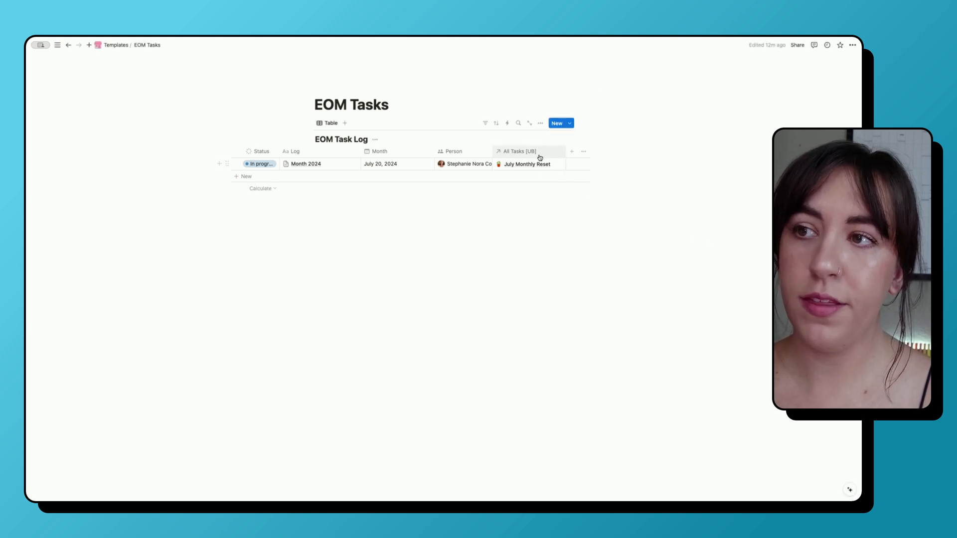
- Open the linked July Monthly Reset task, examine its Related EOM property and page content, and close it
{"action": "scroll", "coordinate": [541, 168], "scroll_direction": "right", "scroll_amount": 2}
{"action": "scroll", "coordinate": [538, 167], "scroll_direction": "left", "scroll_amount": 3}
{"action": "scroll", "coordinate": [528, 167], "scroll_direction": "right", "scroll_amount": 3}
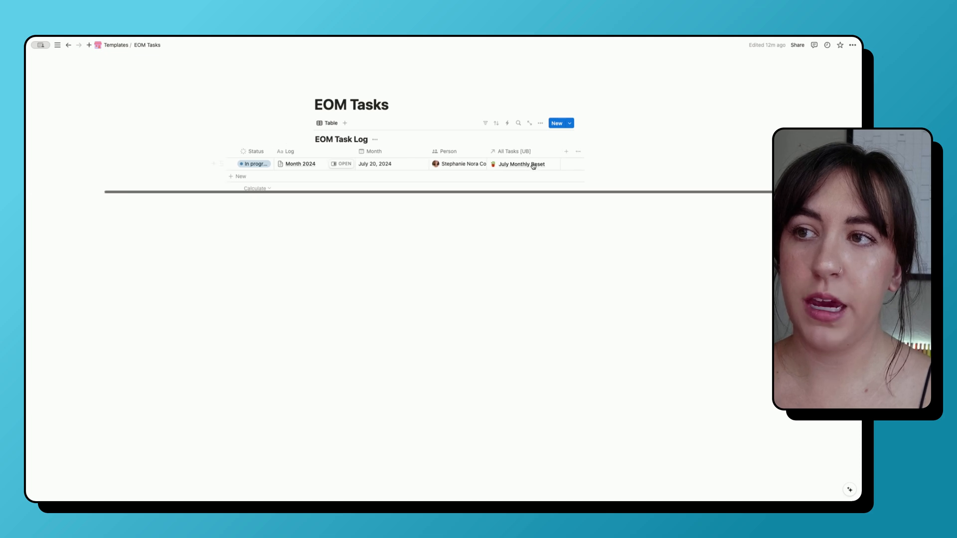
{"action": "left_click", "coordinate": [521, 165]}
{"action": "left_click", "coordinate": [516, 188]}
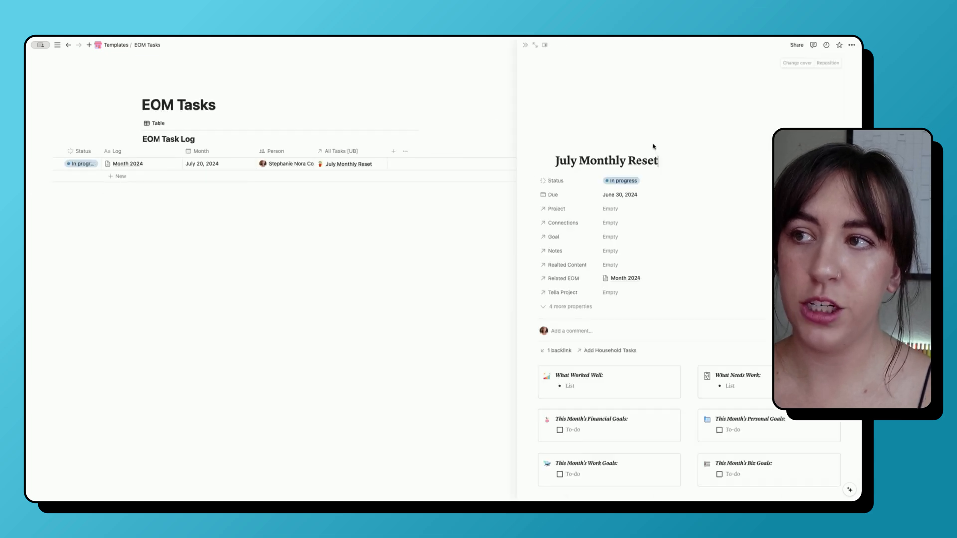
{"action": "scroll", "coordinate": [698, 189], "scroll_direction": "down", "scroll_amount": 1}
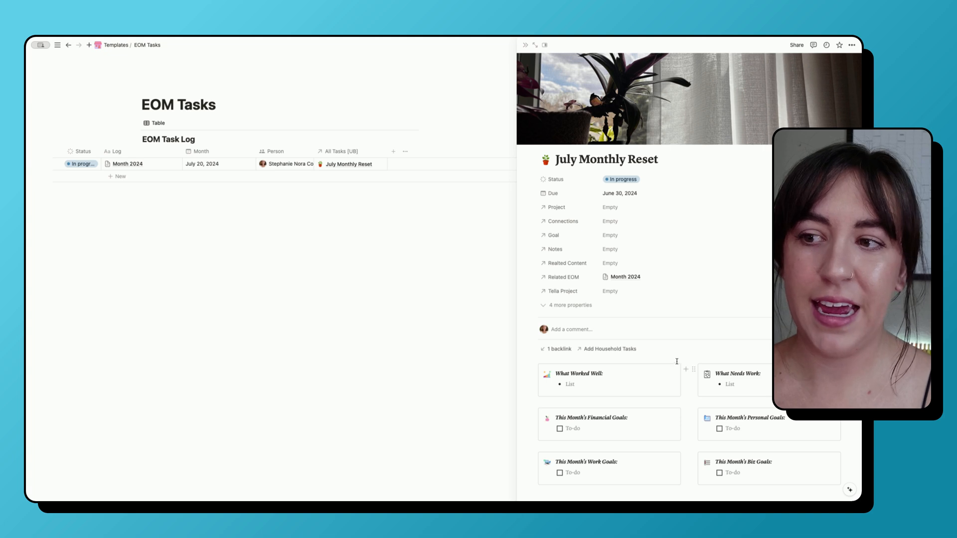
{"action": "scroll", "coordinate": [672, 376], "scroll_direction": "down", "scroll_amount": 1}
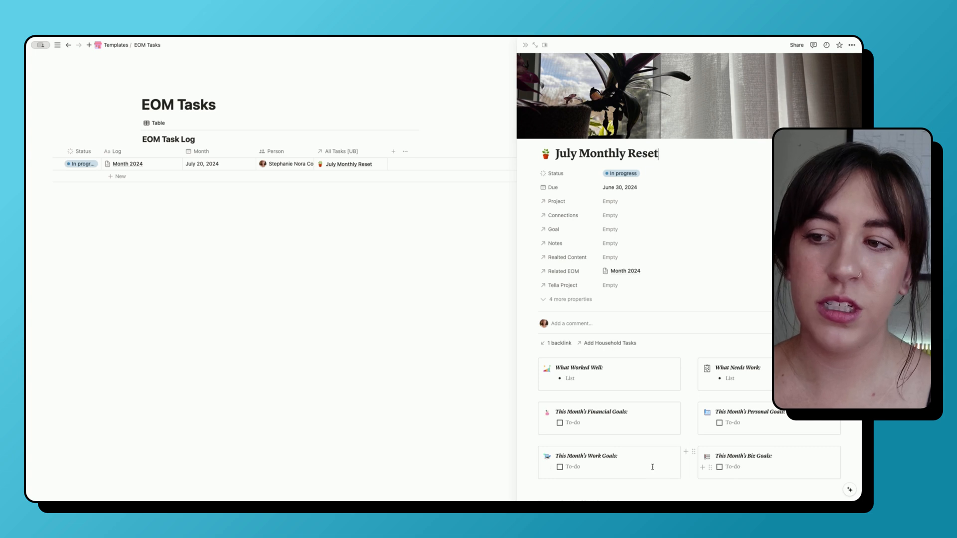
{"action": "left_click", "coordinate": [525, 45]}
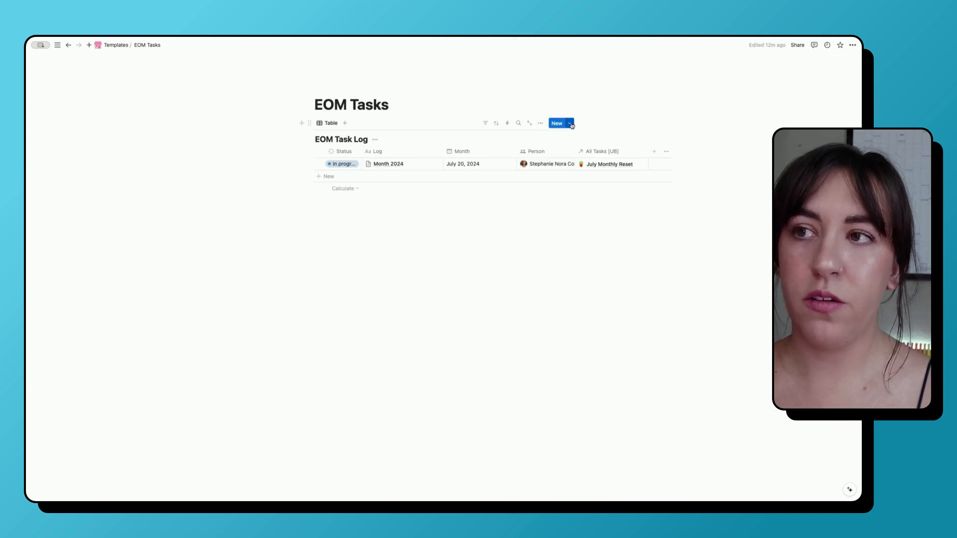
- Open the default Month 2024 template of EOM Task Log for editing and start an empty line below the two callouts
{"action": "left_click", "coordinate": [571, 123]}
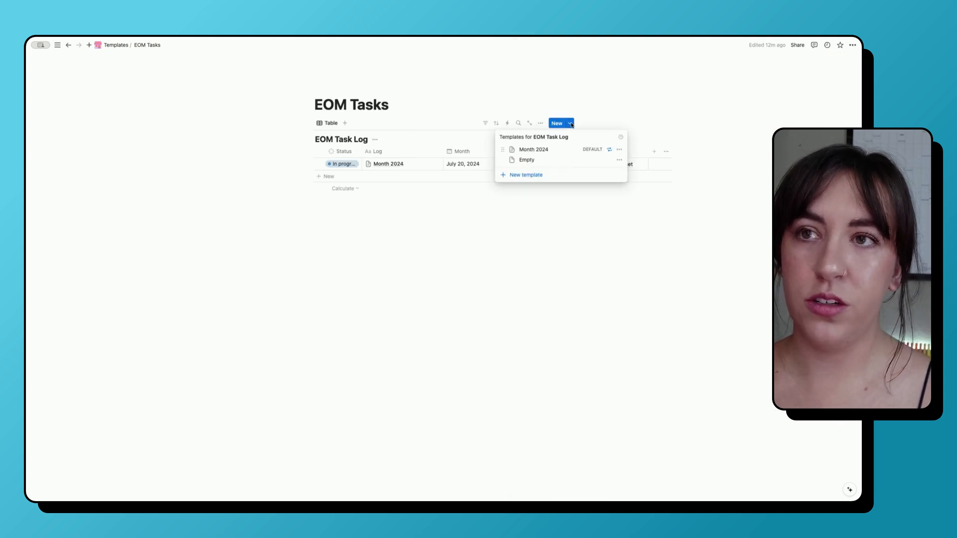
{"action": "left_click", "coordinate": [618, 151]}
{"action": "left_click", "coordinate": [651, 148]}
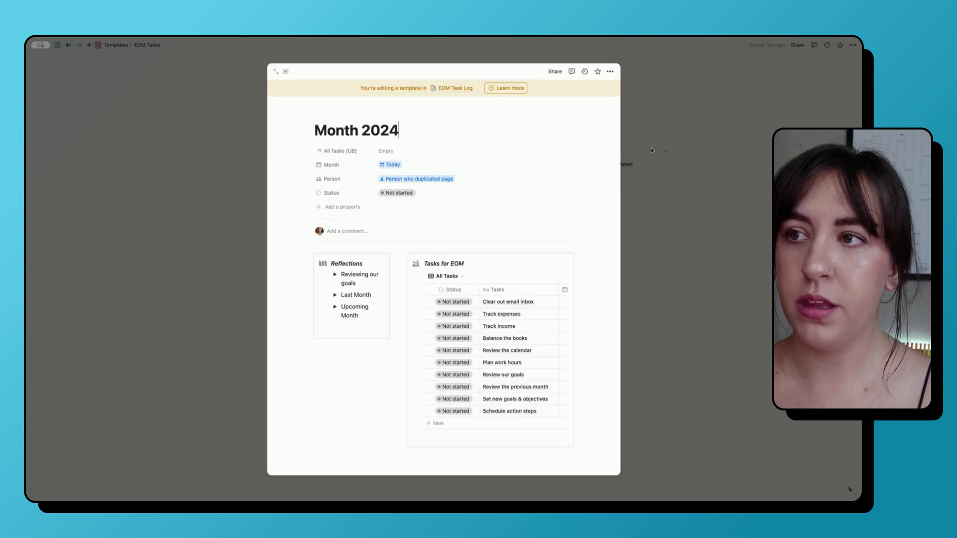
{"action": "scroll", "coordinate": [488, 349], "scroll_direction": "down", "scroll_amount": 1}
{"action": "left_click", "coordinate": [469, 455]}
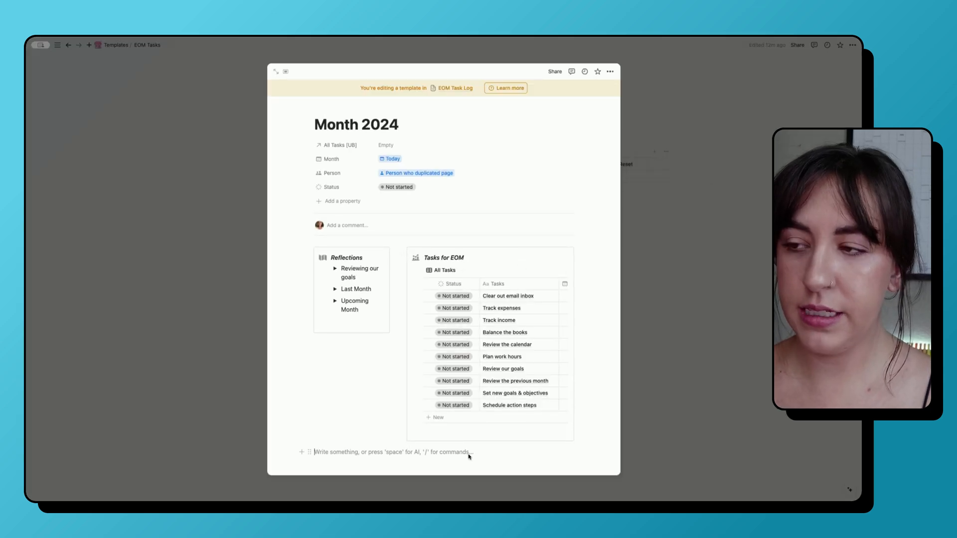
- Insert a linked view of the All Content database below the callouts, using its existing Completed view
{"action": "type", "text": "/data"}
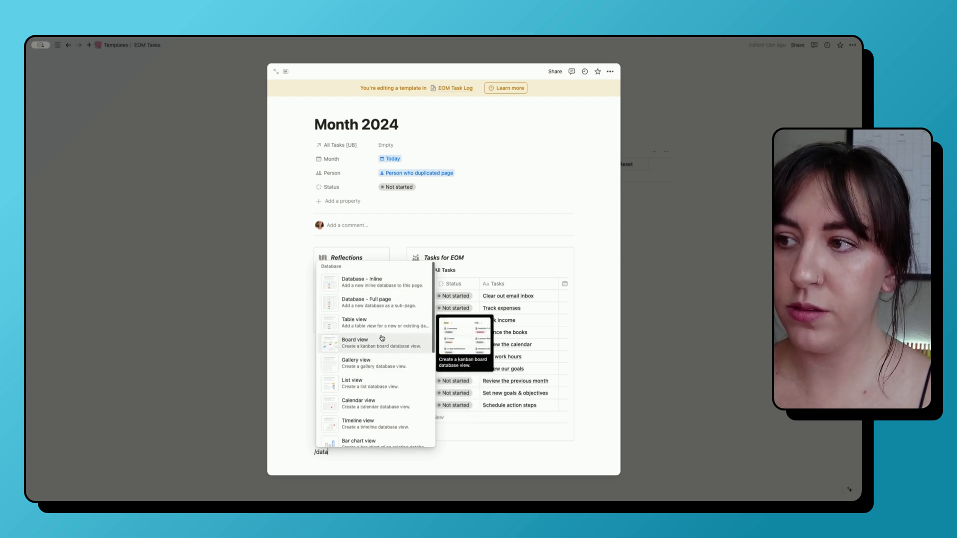
{"action": "scroll", "coordinate": [382, 359], "scroll_direction": "down", "scroll_amount": 3}
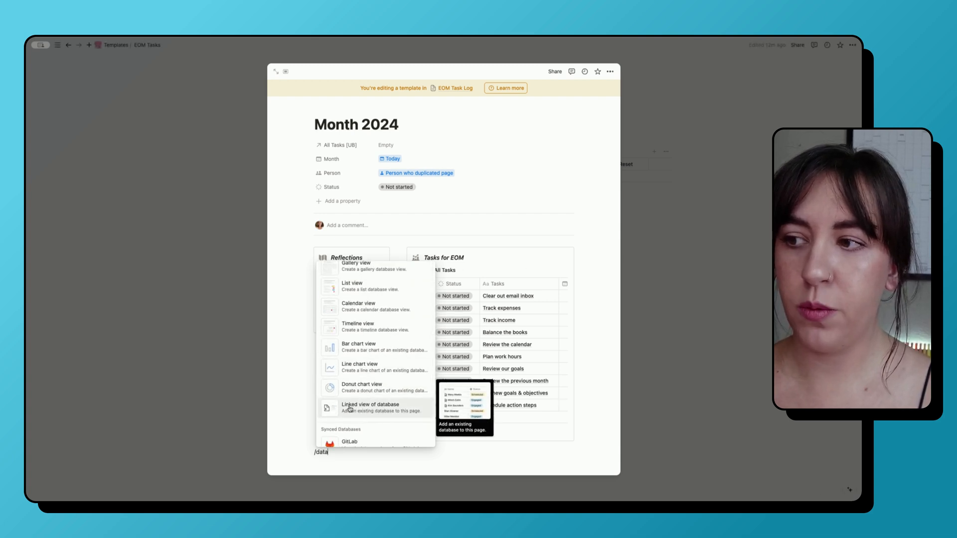
{"action": "left_click", "coordinate": [383, 409]}
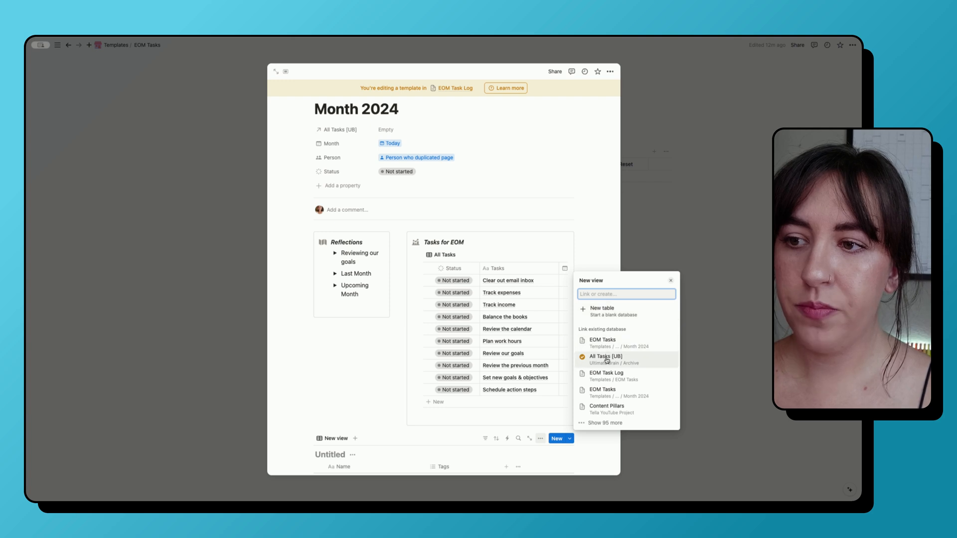
{"action": "type", "text": "all tasks"}
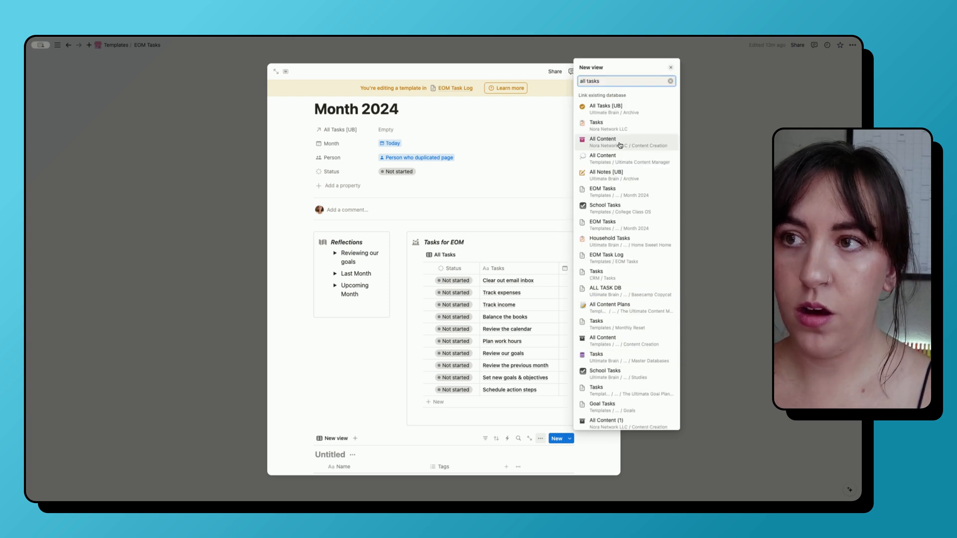
{"action": "left_click", "coordinate": [620, 145]}
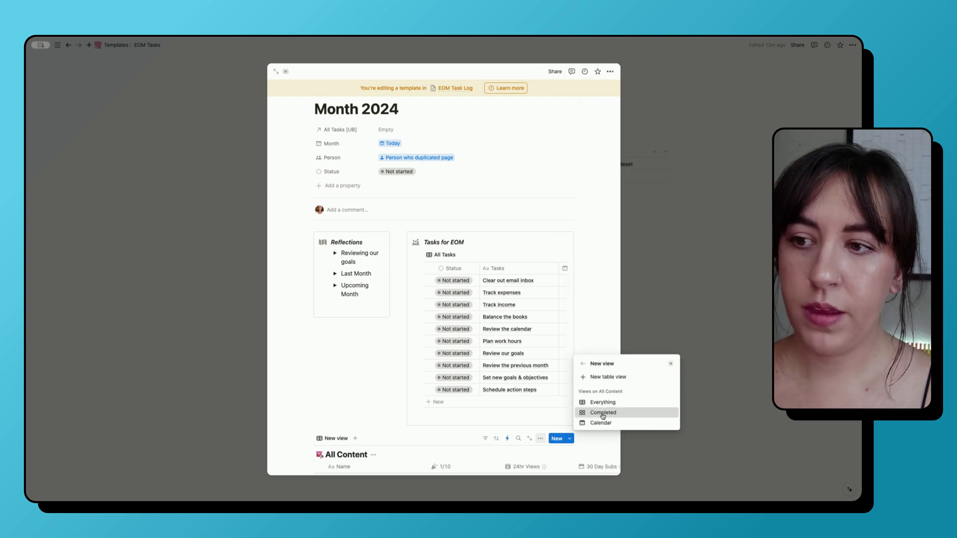
{"action": "scroll", "coordinate": [592, 384], "scroll_direction": "down", "scroll_amount": 8}
{"action": "left_click", "coordinate": [593, 384]}
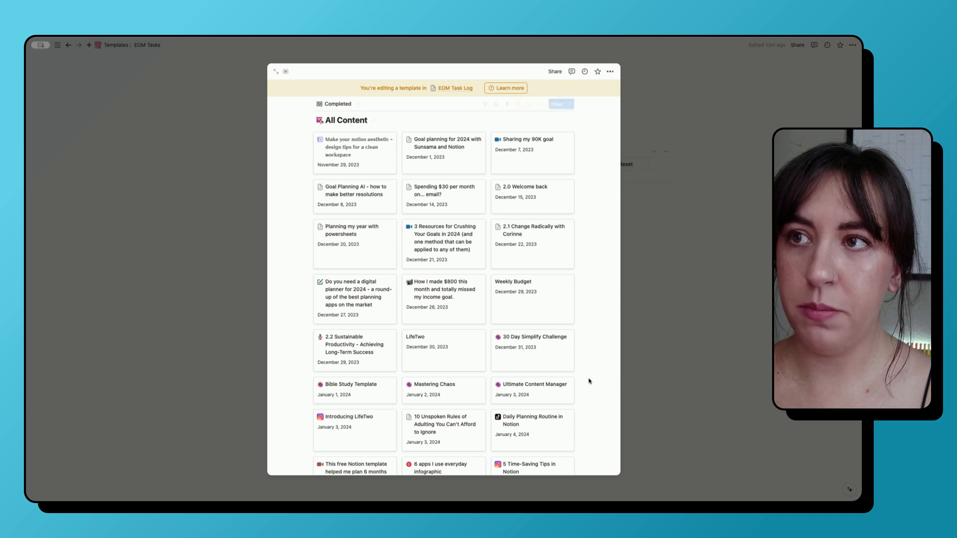
- Filter the linked All Content view to a Publish Date within this month and save the change for everyone
{"action": "scroll", "coordinate": [593, 384], "scroll_direction": "up", "scroll_amount": 7}
{"action": "scroll", "coordinate": [592, 384], "scroll_direction": "down", "scroll_amount": 4}
{"action": "left_click", "coordinate": [485, 250]}
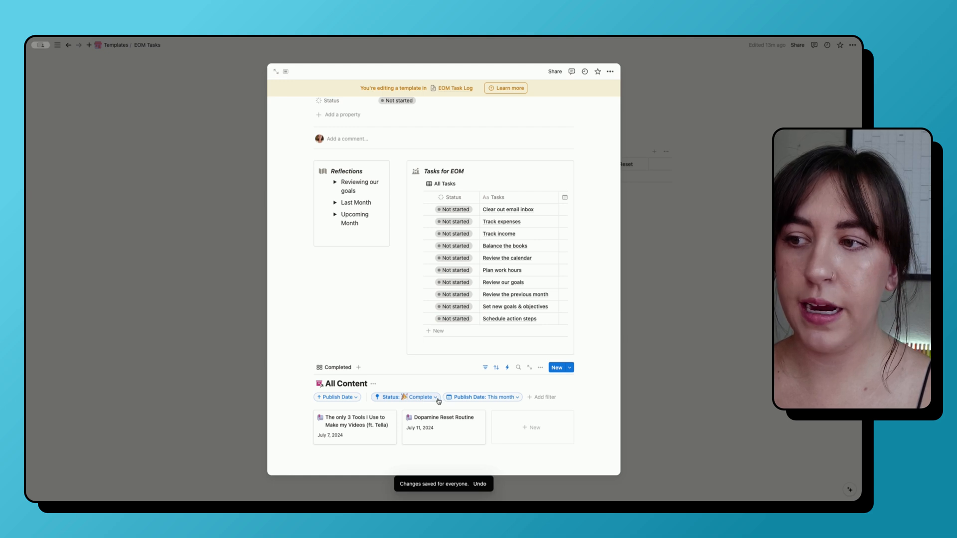
- Hide the All Content view's database title and its filter bar, and close the Month 2024 template
{"action": "scroll", "coordinate": [461, 362], "scroll_direction": "up", "scroll_amount": 3}
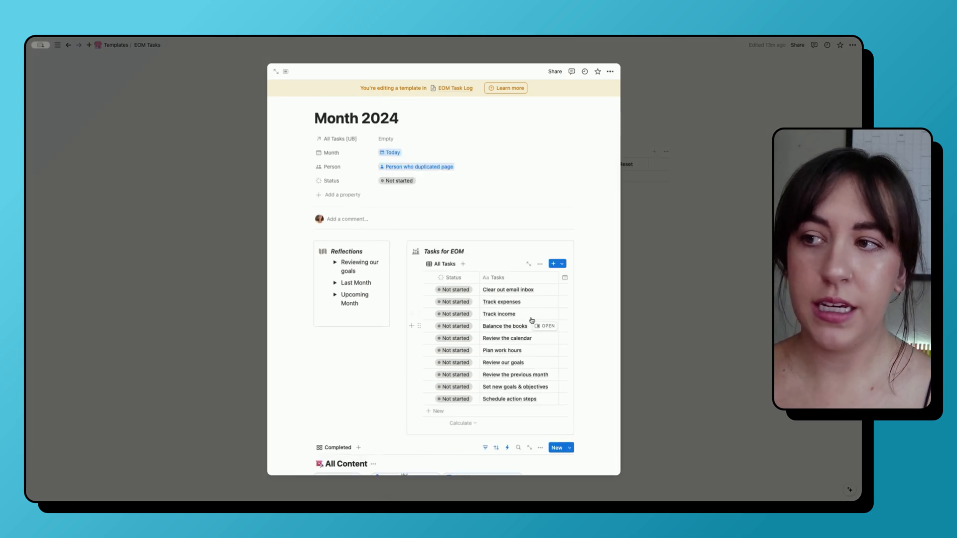
{"action": "scroll", "coordinate": [373, 294], "scroll_direction": "down", "scroll_amount": 3}
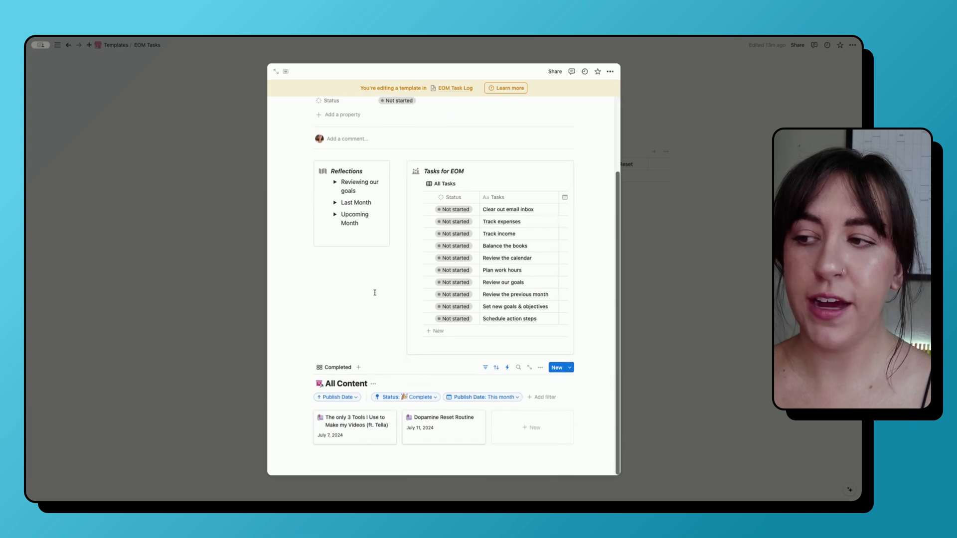
{"action": "left_click", "coordinate": [373, 384]}
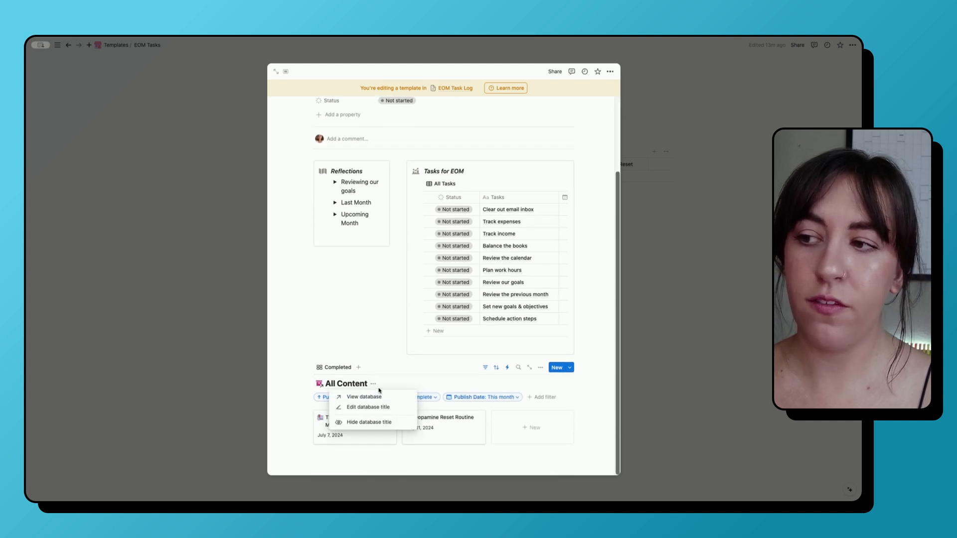
{"action": "left_click", "coordinate": [393, 421]}
{"action": "left_click", "coordinate": [484, 381]}
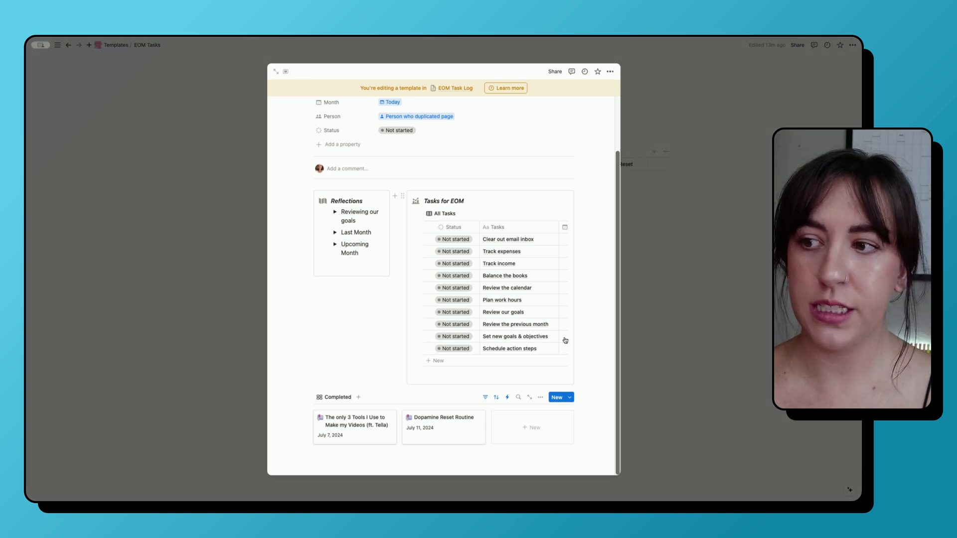
{"action": "left_click", "coordinate": [676, 289]}
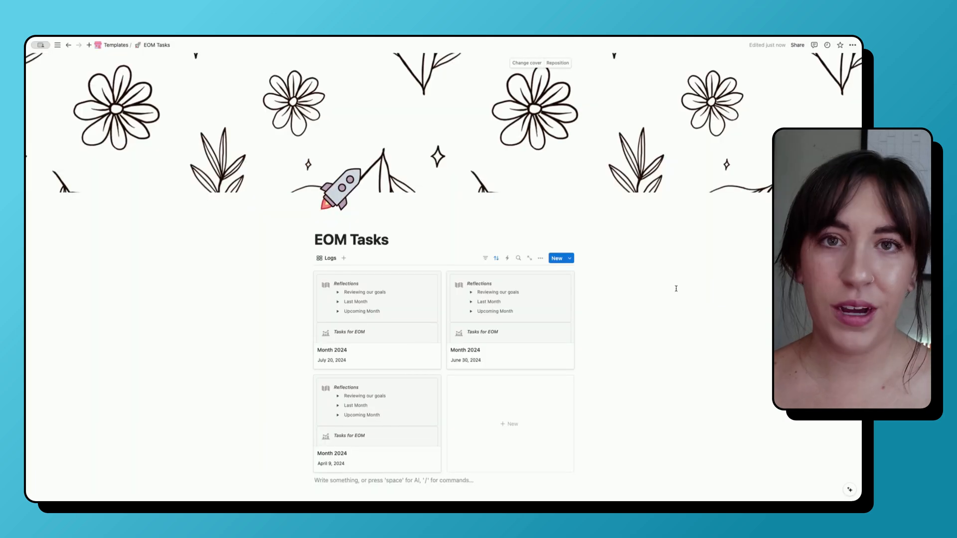
- Examine the gallery layout options of the Logs view on the EOM Tasks page and close them unchanged
{"action": "scroll", "coordinate": [687, 279], "scroll_direction": "down", "scroll_amount": 3}
{"action": "scroll", "coordinate": [693, 274], "scroll_direction": "up", "scroll_amount": 3}
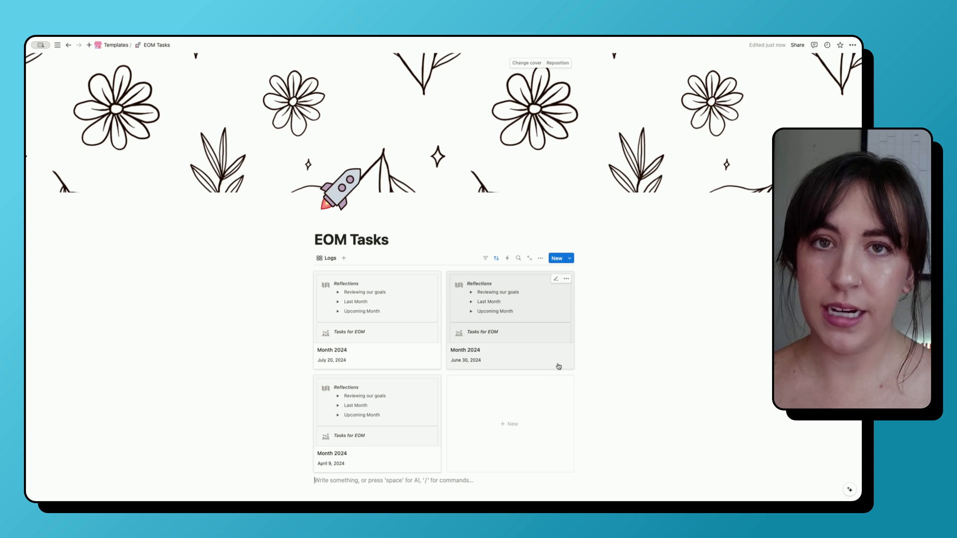
{"action": "left_click", "coordinate": [541, 259]}
{"action": "left_click", "coordinate": [648, 303]}
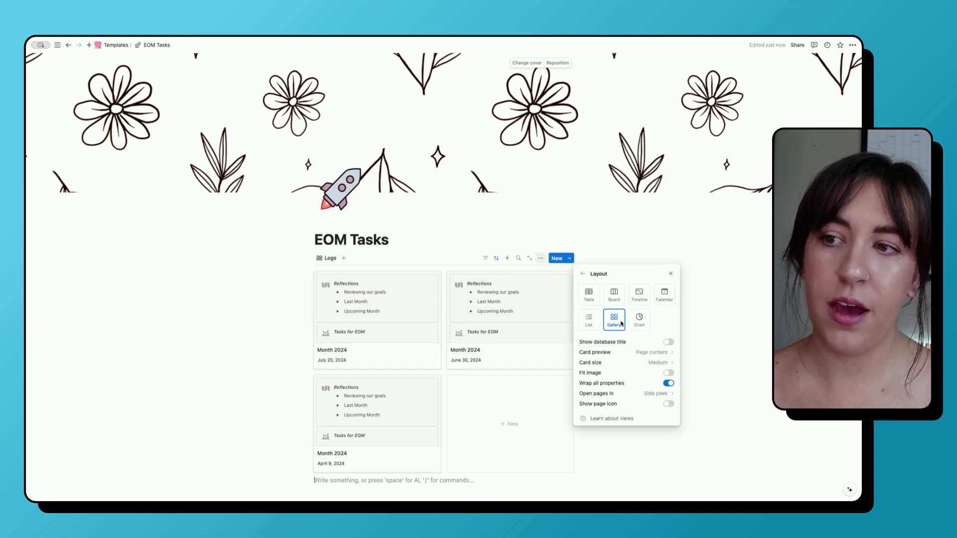
{"action": "left_click", "coordinate": [685, 295]}
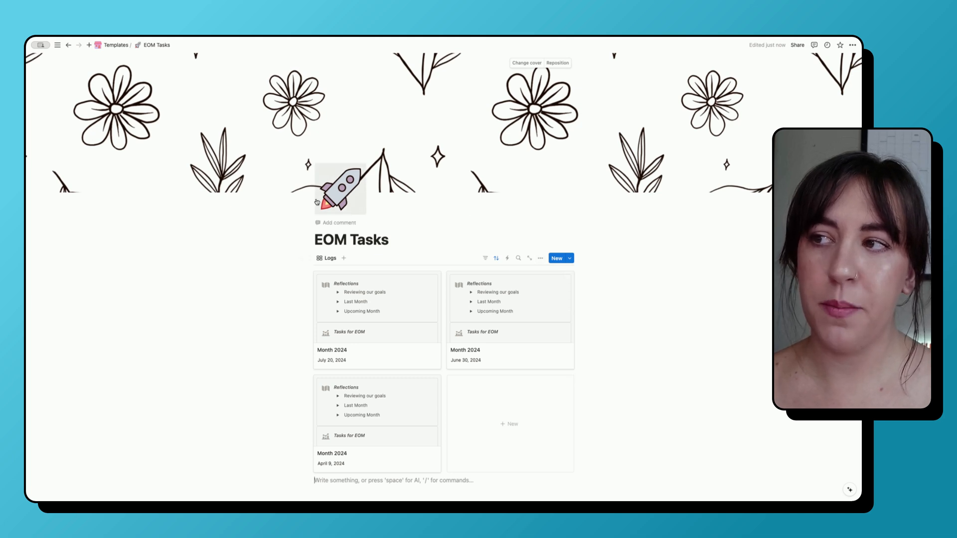
- Look over the monthly log cards and the list of templates for EOM Task Log, and close the list
{"action": "scroll", "coordinate": [683, 241], "scroll_direction": "down", "scroll_amount": 1}
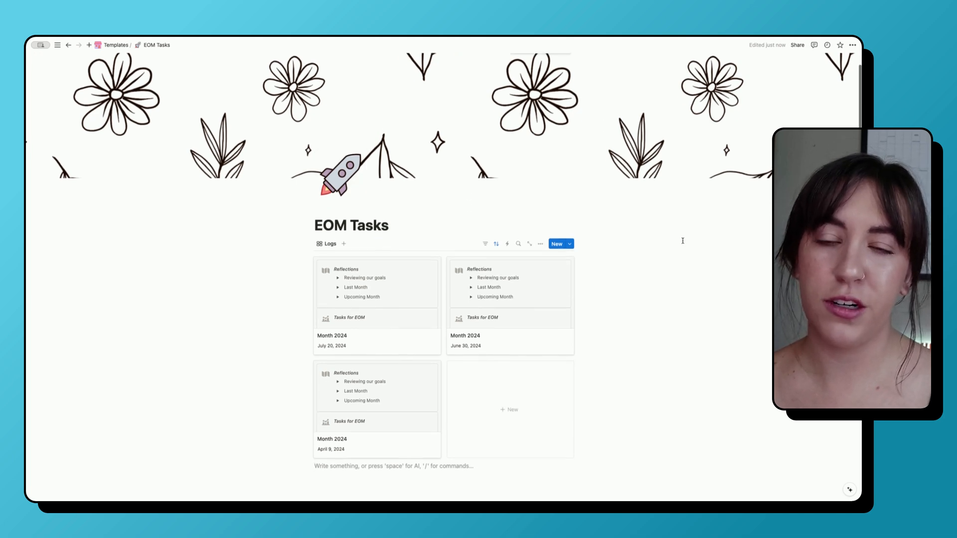
{"action": "scroll", "coordinate": [680, 239], "scroll_direction": "down", "scroll_amount": 3}
{"action": "scroll", "coordinate": [681, 239], "scroll_direction": "up", "scroll_amount": 3}
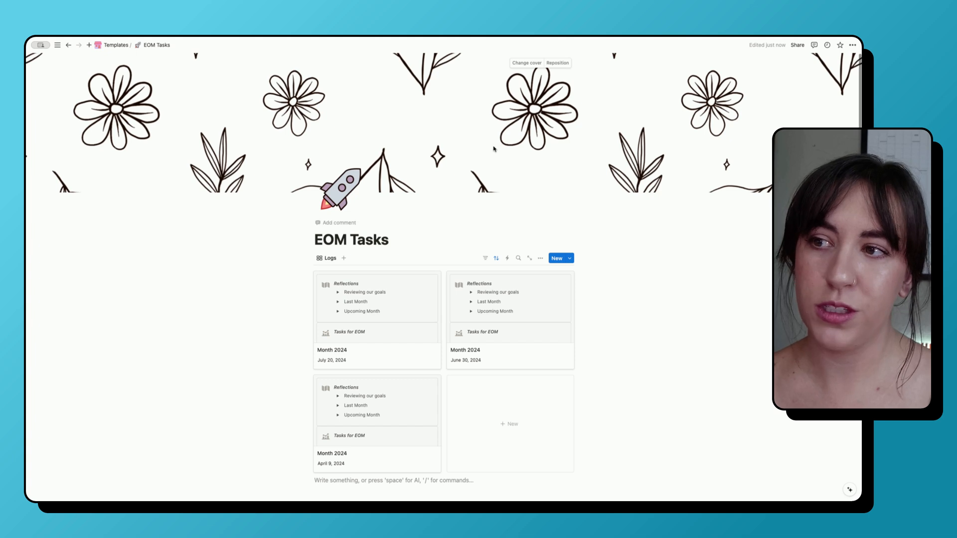
{"action": "scroll", "coordinate": [638, 293], "scroll_direction": "down", "scroll_amount": 2}
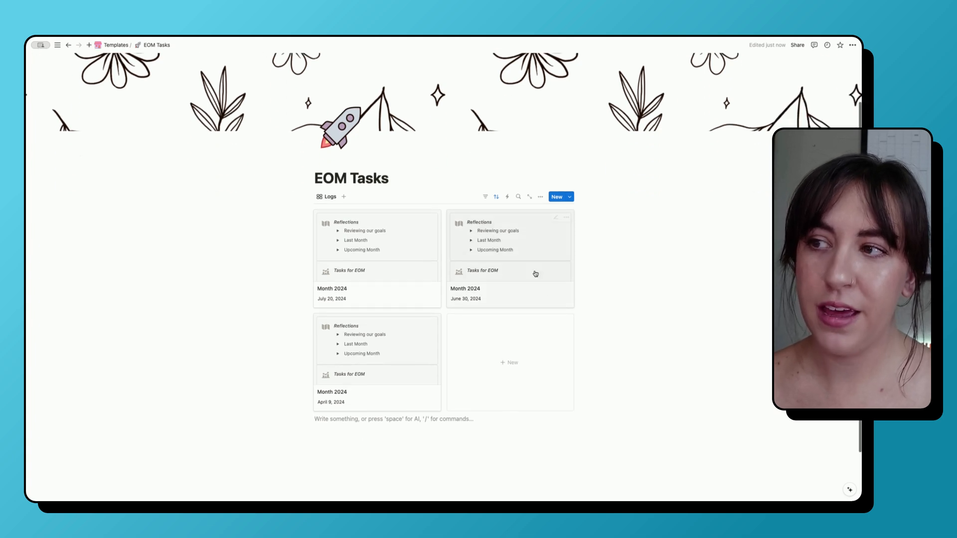
{"action": "left_click", "coordinate": [569, 196]}
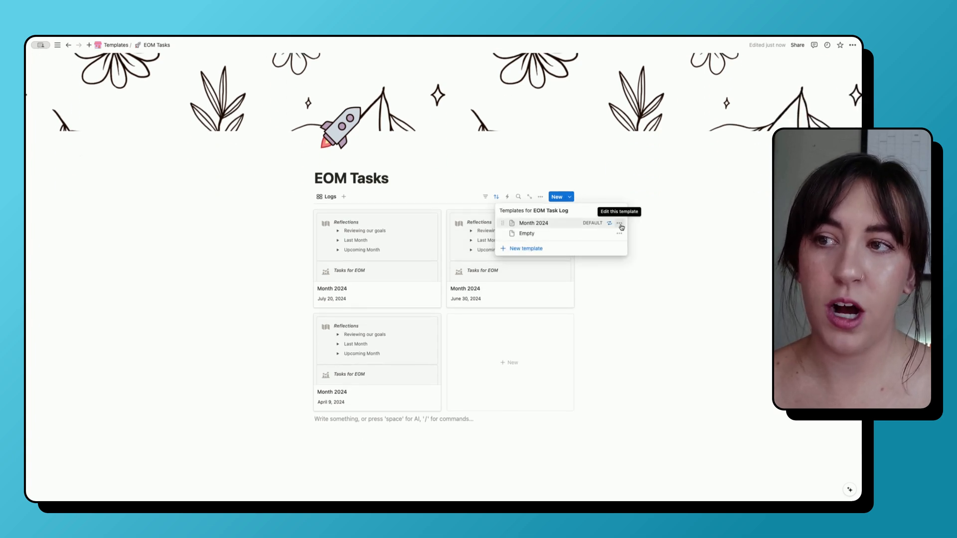
{"action": "left_click", "coordinate": [672, 271]}
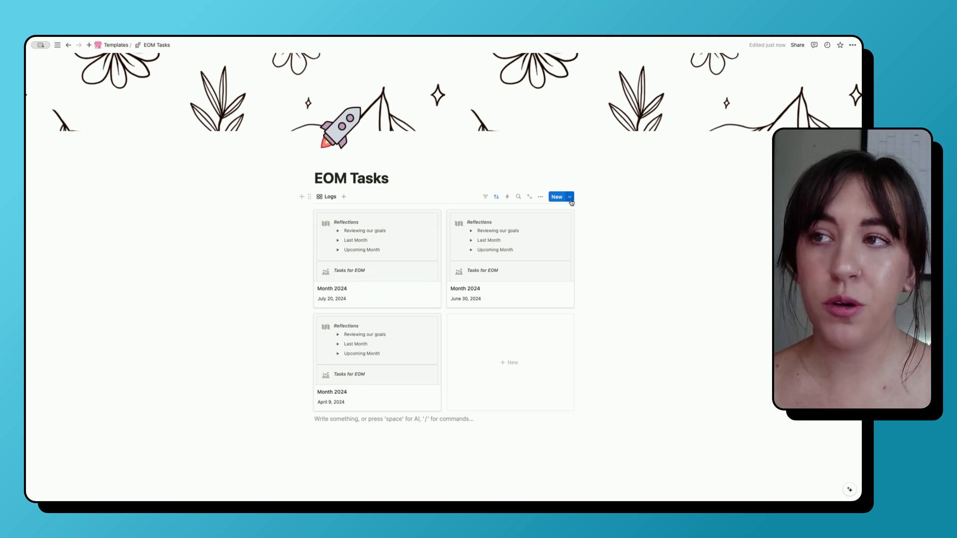
- Open the default Month 2024 template of EOM Task Log for editing from the EOM Tasks page
{"action": "scroll", "coordinate": [630, 203], "scroll_direction": "up", "scroll_amount": 1}
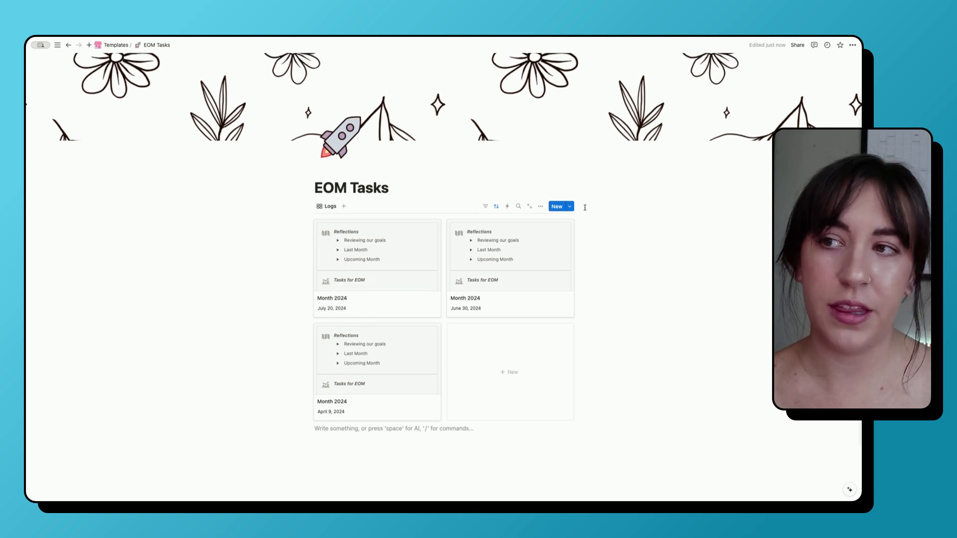
{"action": "left_click", "coordinate": [568, 207]}
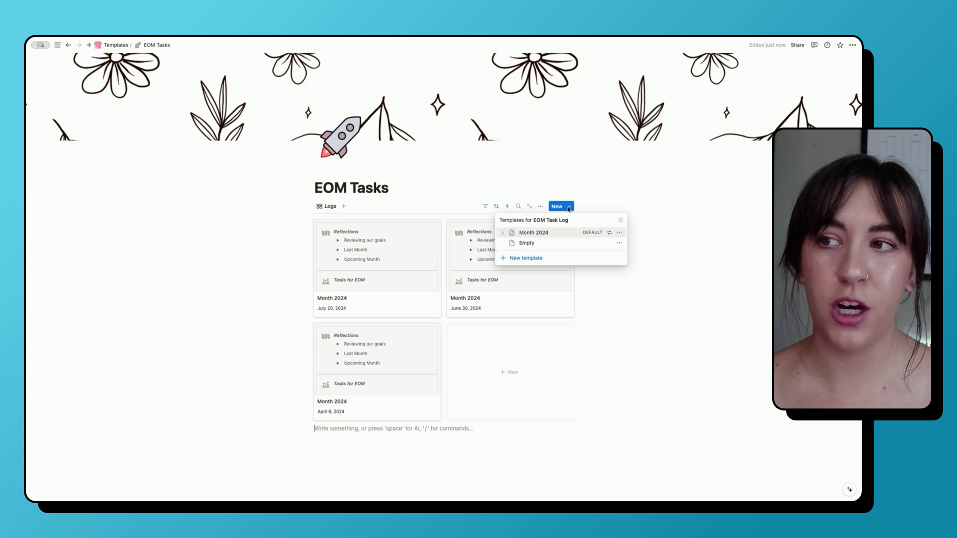
{"action": "left_click", "coordinate": [619, 233]}
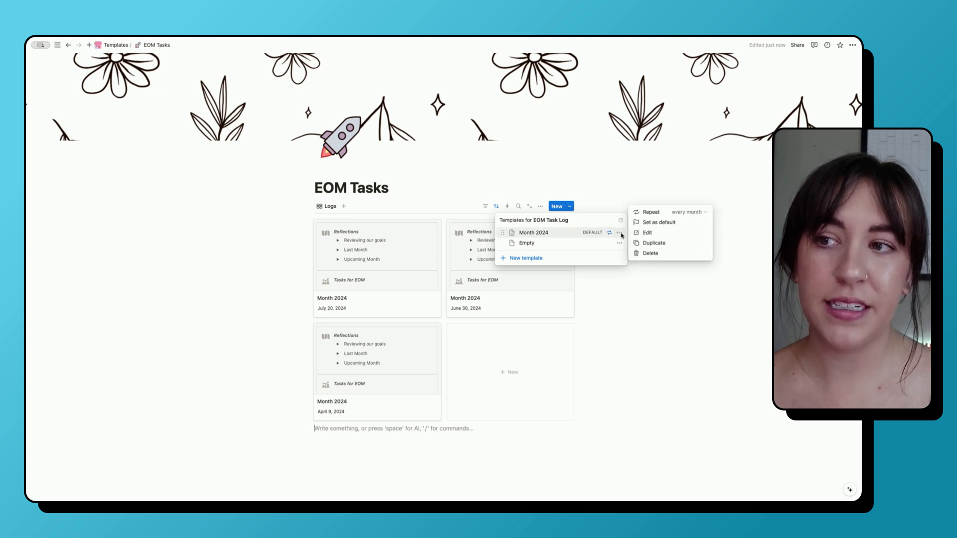
{"action": "left_click", "coordinate": [665, 237]}
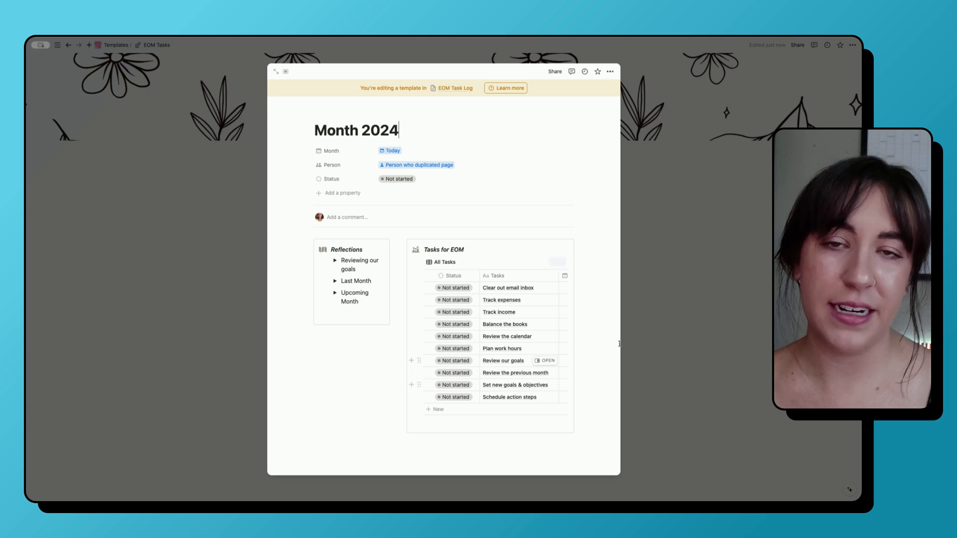